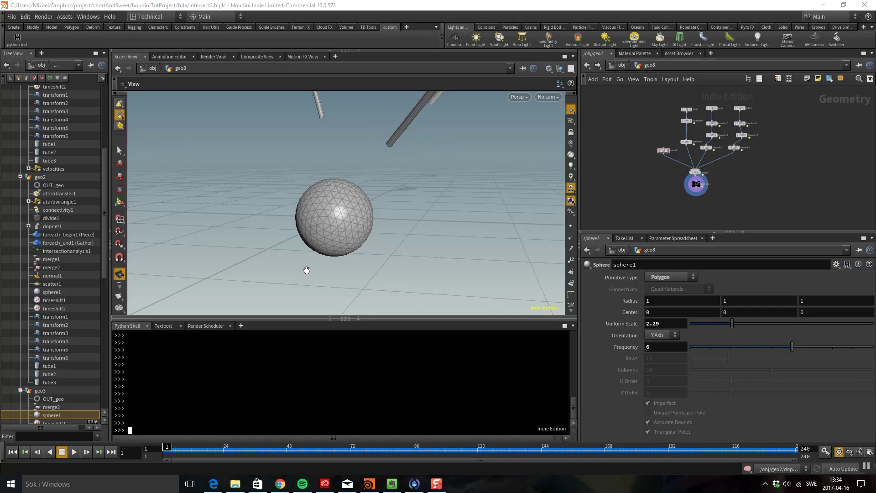
# Play the falling-tube animation, then reset and scrub the timeline to frame 87.
pyautogui.click(73, 452)
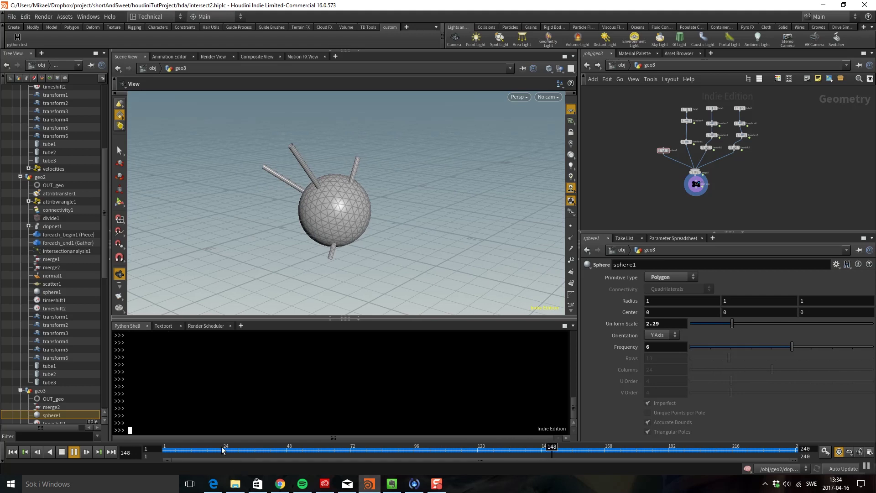
pyautogui.click(159, 445)
pyautogui.moveTo(169, 449); pyautogui.dragTo(390, 448)
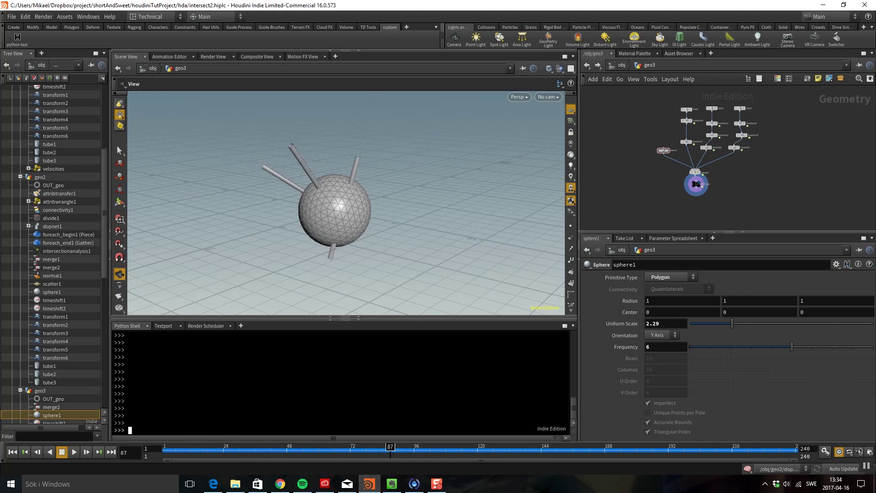
# Tumble and dolly the viewport onto the sphere pierced by the tubes.
pyautogui.moveTo(331, 260); pyautogui.dragTo(449, 207, button='right')
pyautogui.moveTo(450, 207); pyautogui.dragTo(294, 174)
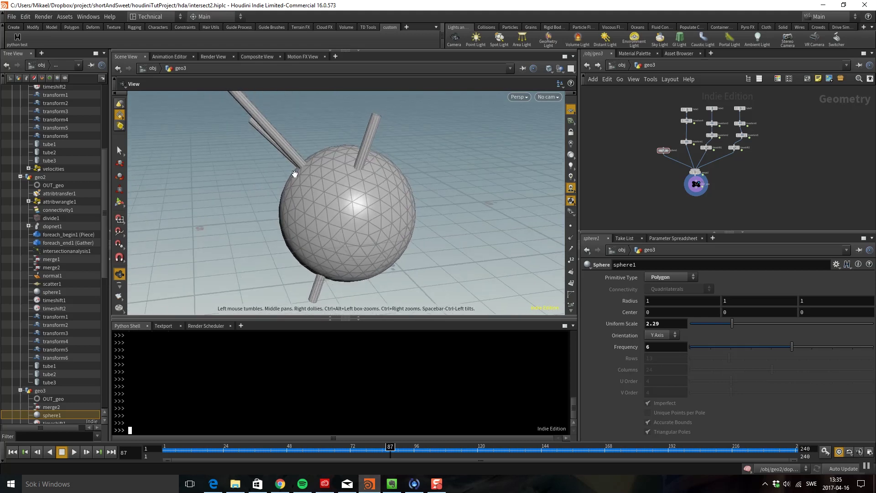
pyautogui.moveTo(362, 178)
pyautogui.mouseDown()
pyautogui.moveTo(349, 182)
pyautogui.moveTo(364, 177)
pyautogui.mouseUp()
pyautogui.moveTo(650, 210); pyautogui.dragTo(621, 204, button='middle')
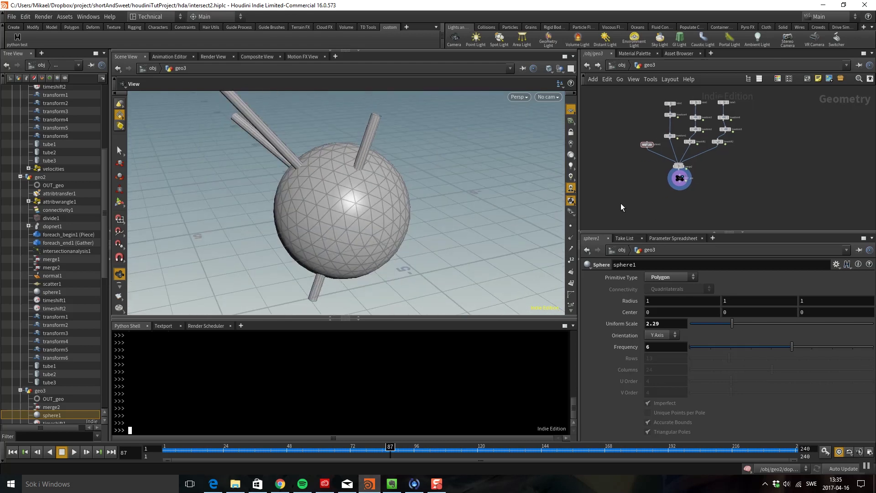
pyautogui.press('Tab')
# Add an Intersection Analysis node to geo3 via the 'inter' search.
pyautogui.write('inter')
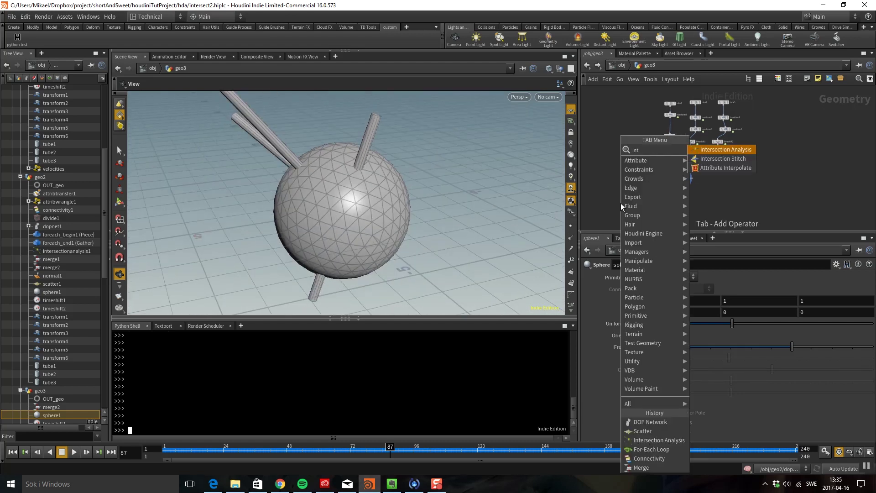
pyautogui.click(714, 150)
pyautogui.click(643, 187)
pyautogui.scroll(3, 630, 193)
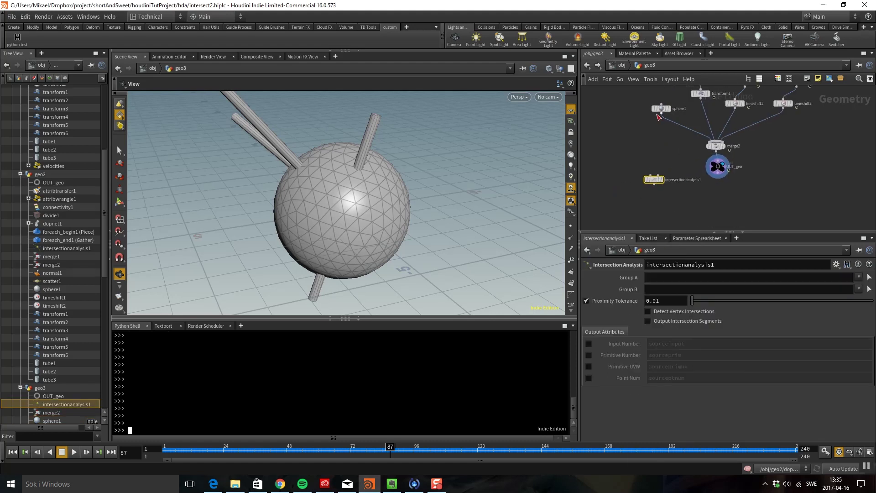
# Wire sphere1 and transform1 into intersectionanalysis1 and set its display flag.
pyautogui.click(660, 116)
pyautogui.click(650, 176)
pyautogui.click(698, 111)
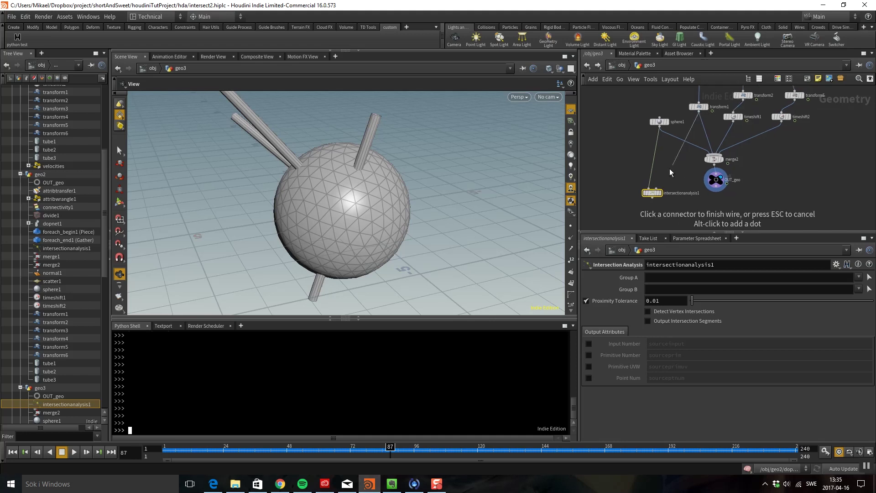
pyautogui.click(657, 188)
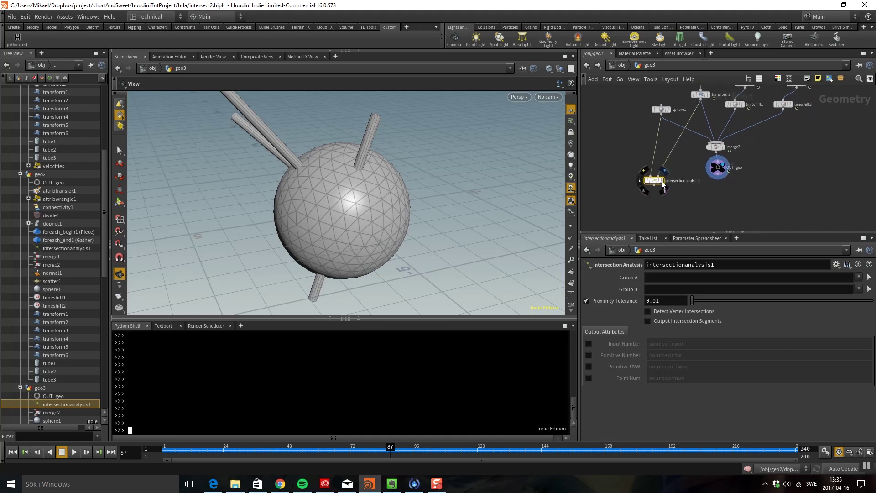
pyautogui.click(663, 180)
# Inspect intersectionanalysis1's info and warnings for the single intersection ring.
pyautogui.scroll(4, 665, 195)
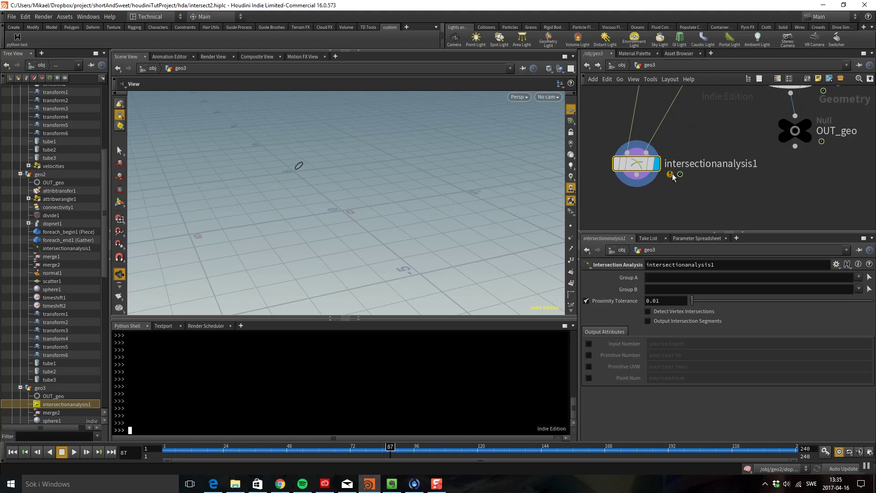
pyautogui.click(673, 178)
pyautogui.scroll(-3, 723, 149)
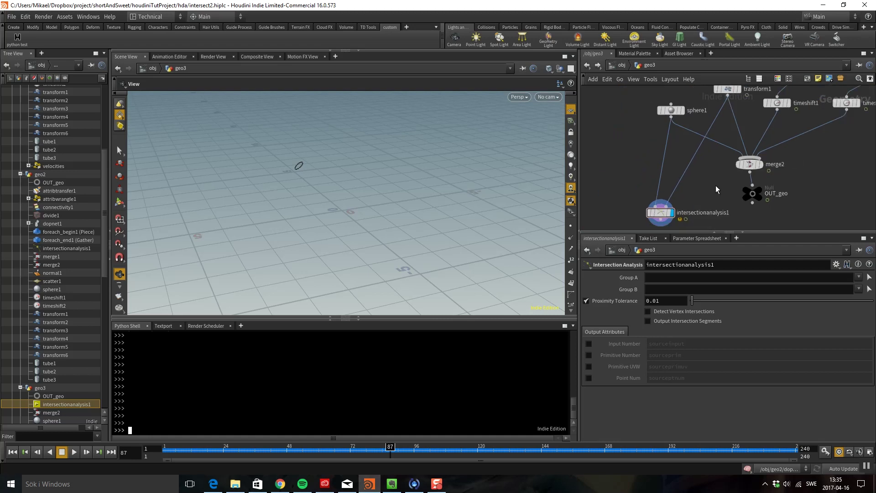
pyautogui.press('Tab')
# Add a Divide node beside the analysis and select intersectionanalysis1.
pyautogui.click(792, 151)
pyautogui.click(693, 165)
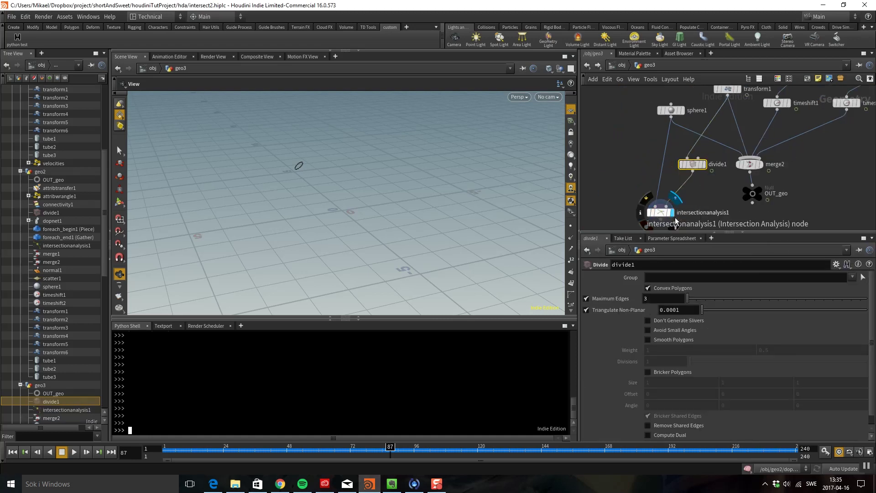
pyautogui.moveTo(662, 214); pyautogui.dragTo(678, 189, button='middle')
pyautogui.click(678, 189)
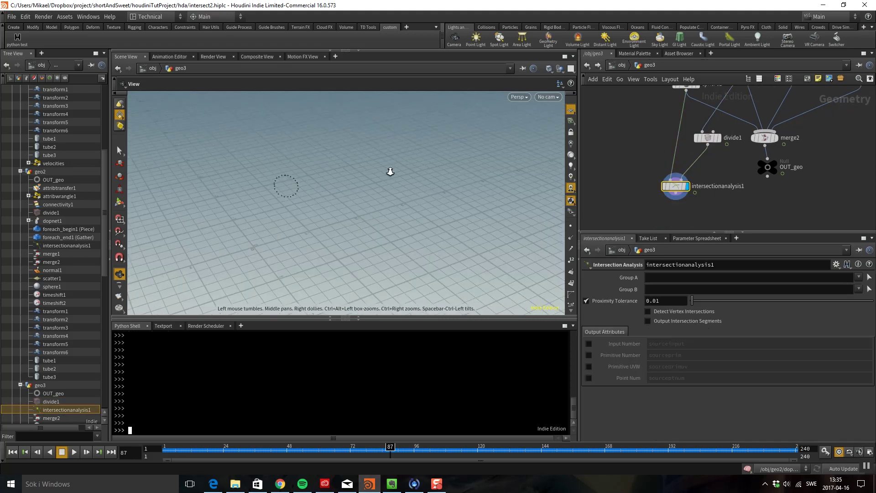
# Template sphere1 and transform1 as reference wireframes to inspect the intersection, then hide them.
pyautogui.moveTo(693, 83); pyautogui.dragTo(672, 163, button='middle')
pyautogui.click(672, 164)
pyautogui.click(733, 144)
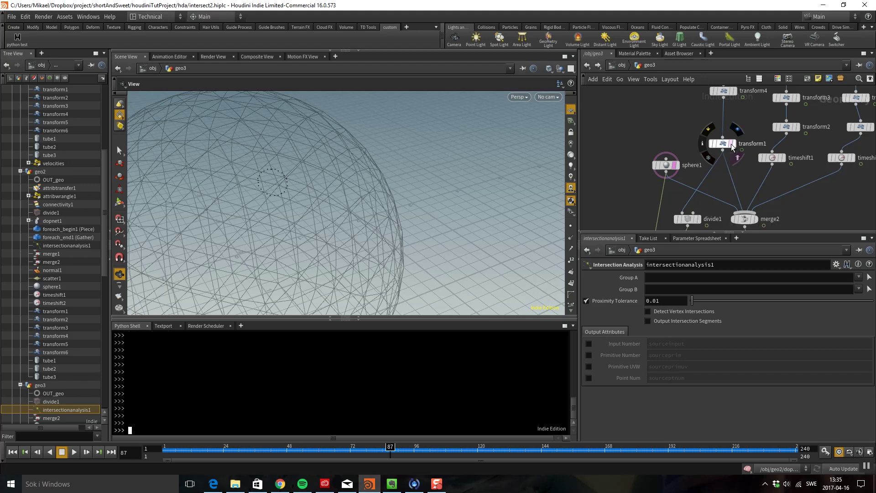
pyautogui.moveTo(272, 196); pyautogui.dragTo(347, 169)
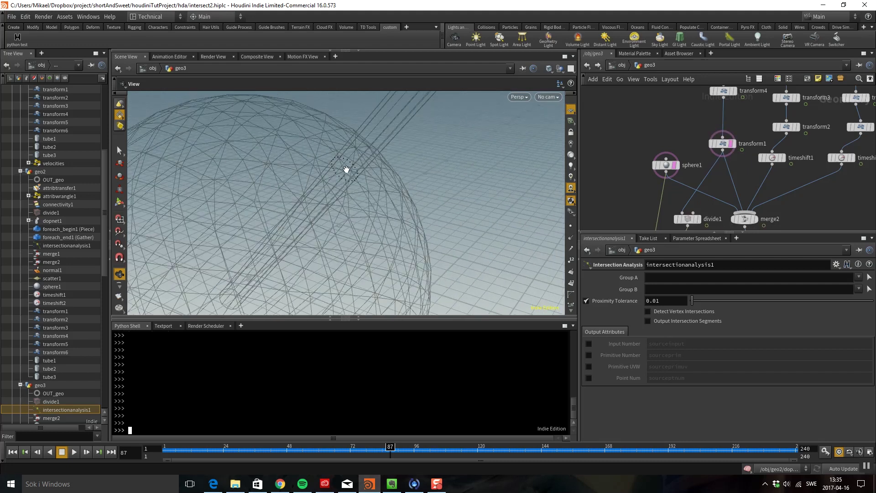
pyautogui.moveTo(631, 171); pyautogui.dragTo(626, 108, button='middle')
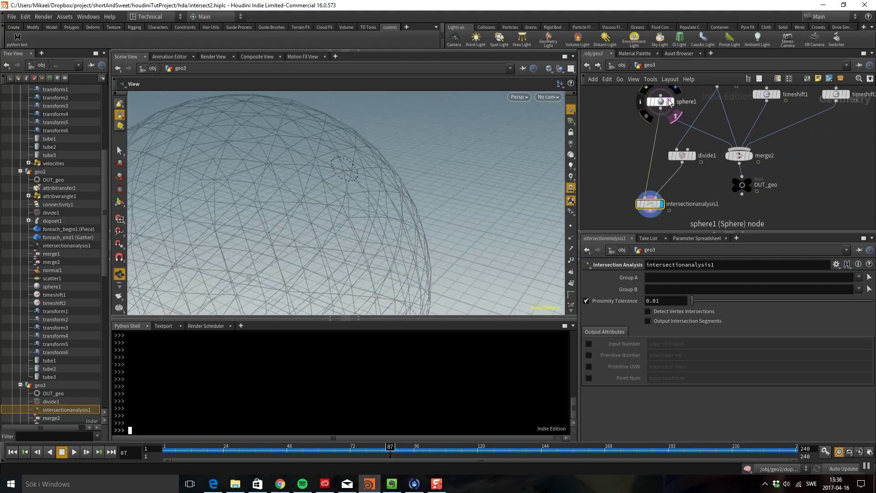
pyautogui.click(651, 203)
# Enable Output Intersection Segments on intersectionanalysis1 and view the resulting ring.
pyautogui.click(648, 320)
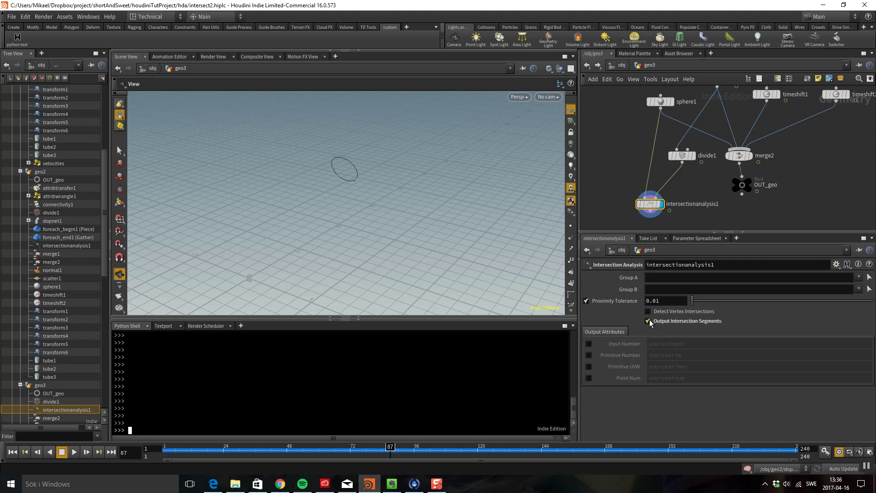
pyautogui.moveTo(418, 164); pyautogui.dragTo(432, 110)
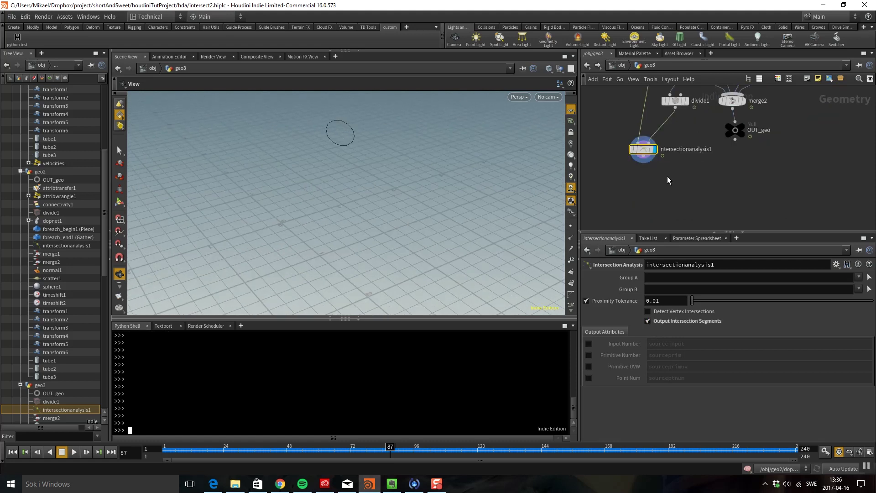
pyautogui.press('Tab')
# Add a scatter1 node fed by the intersection analysis output.
pyautogui.write('scatt')
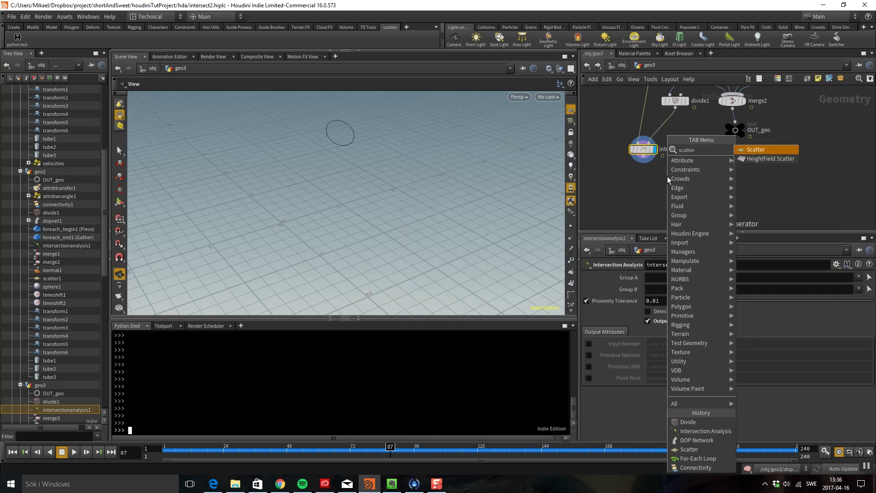
pyautogui.click(757, 149)
pyautogui.click(647, 187)
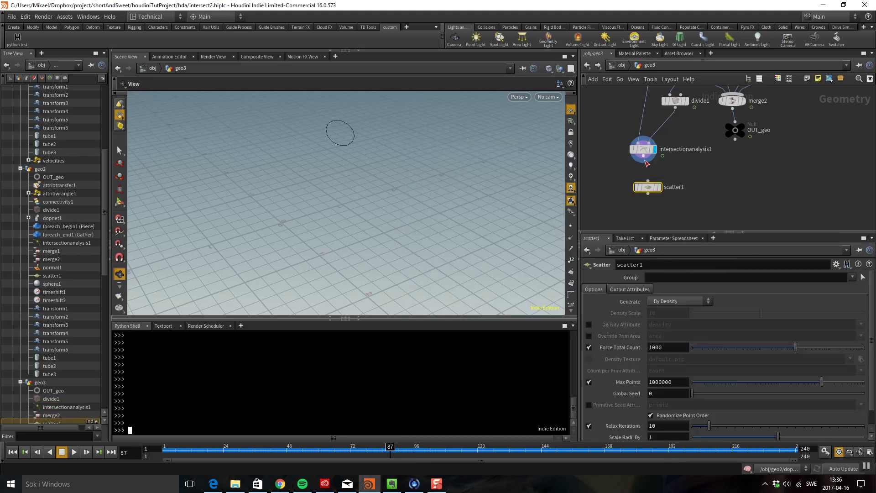
pyautogui.click(644, 162)
pyautogui.click(648, 184)
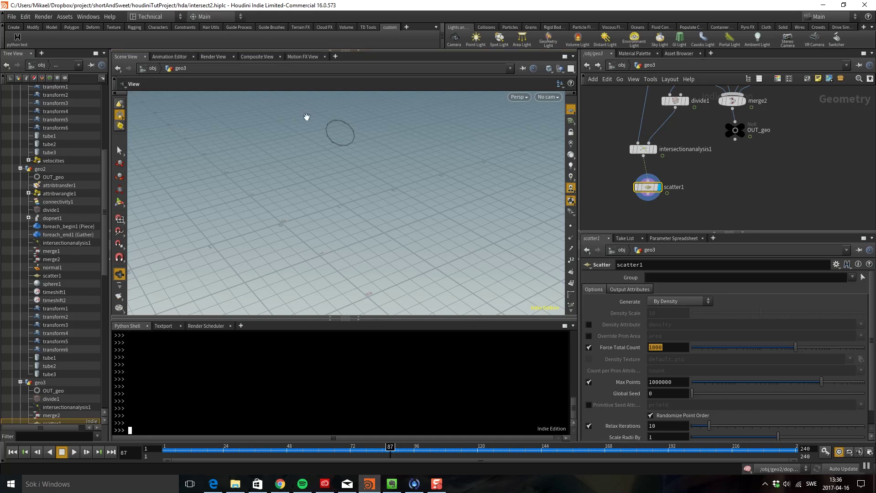
pyautogui.moveTo(319, 154); pyautogui.dragTo(342, 196)
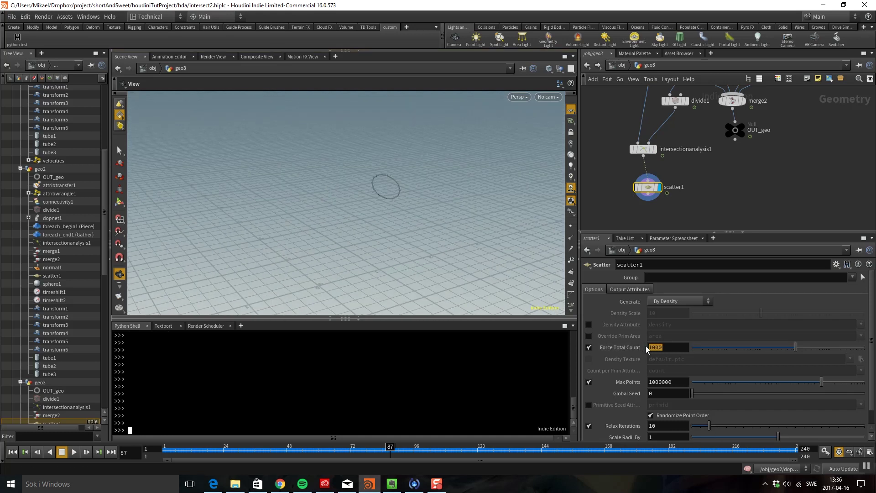
# Set scatter1's Force Total Count to rand($F)*100 and Global Seed to $F, then scrub to check.
pyautogui.write('rand')
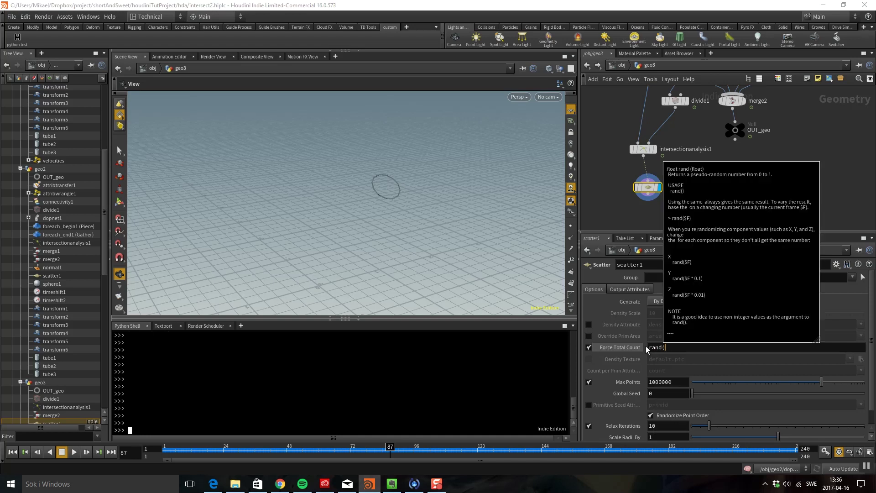
pyautogui.write('($')
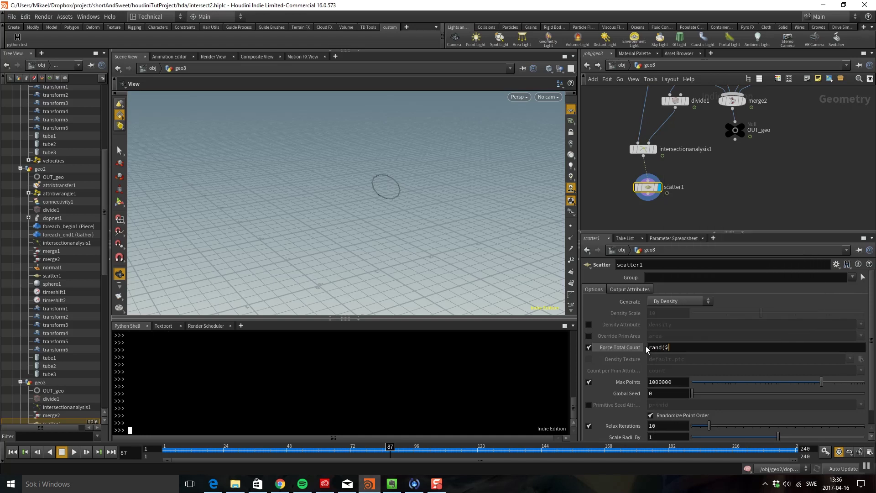
pyautogui.write('F)*')
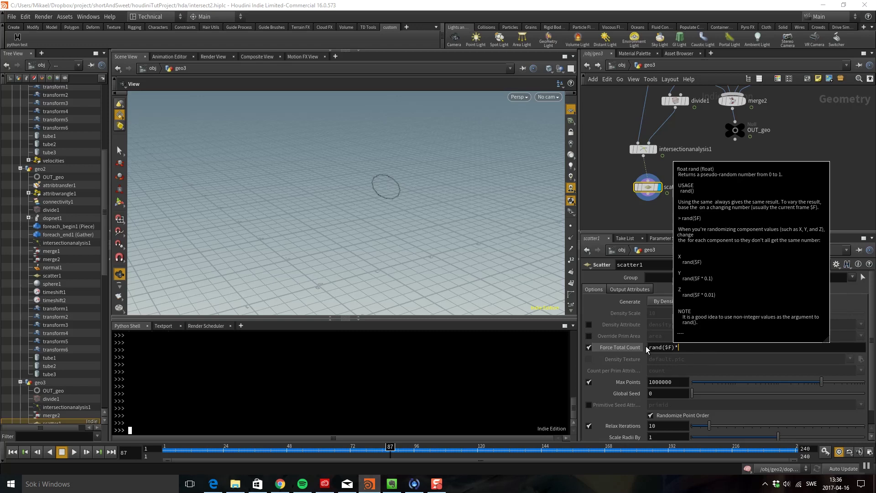
pyautogui.write('100')
pyautogui.press('Return')
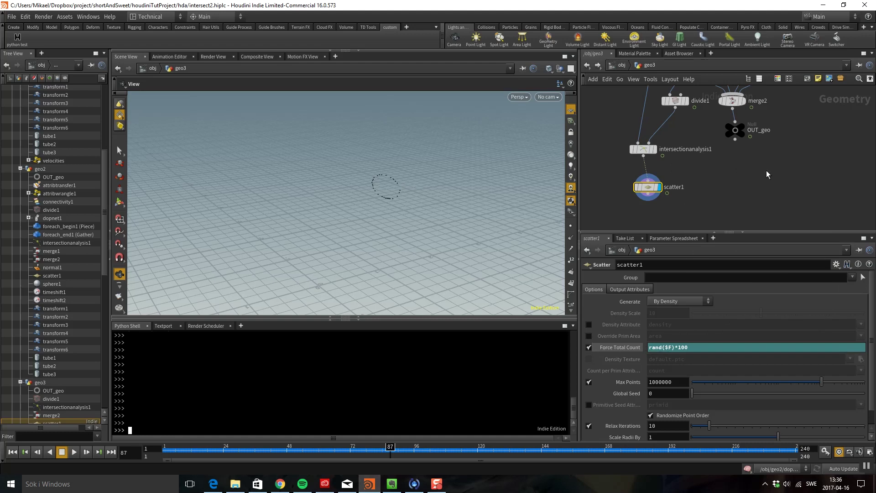
pyautogui.moveTo(712, 185); pyautogui.dragTo(708, 149, button='middle')
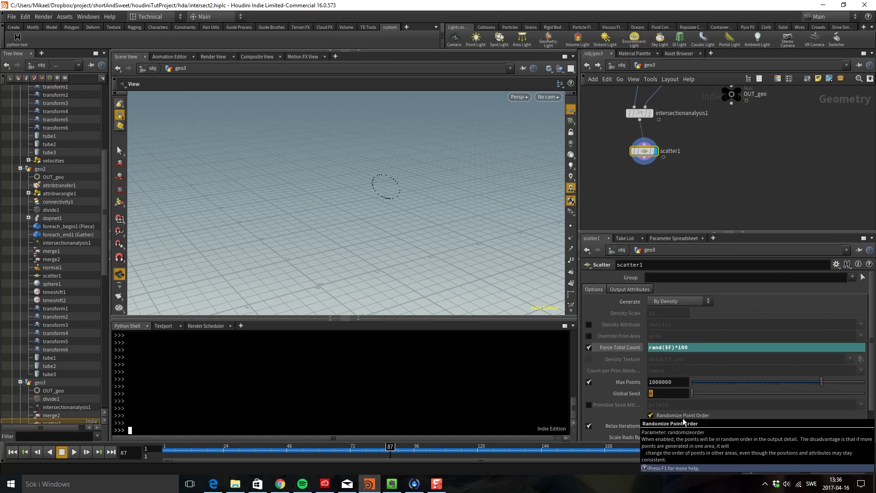
pyautogui.write('$F')
pyautogui.press('Return')
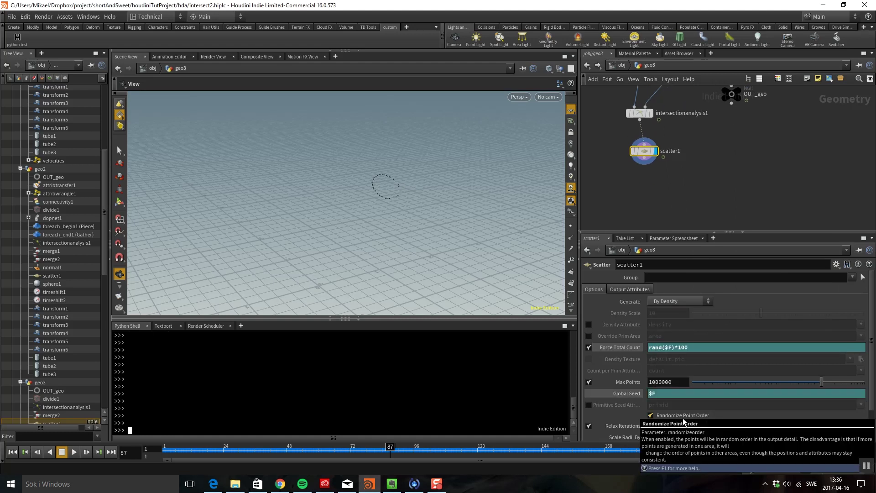
pyautogui.scroll(4, 457, 221)
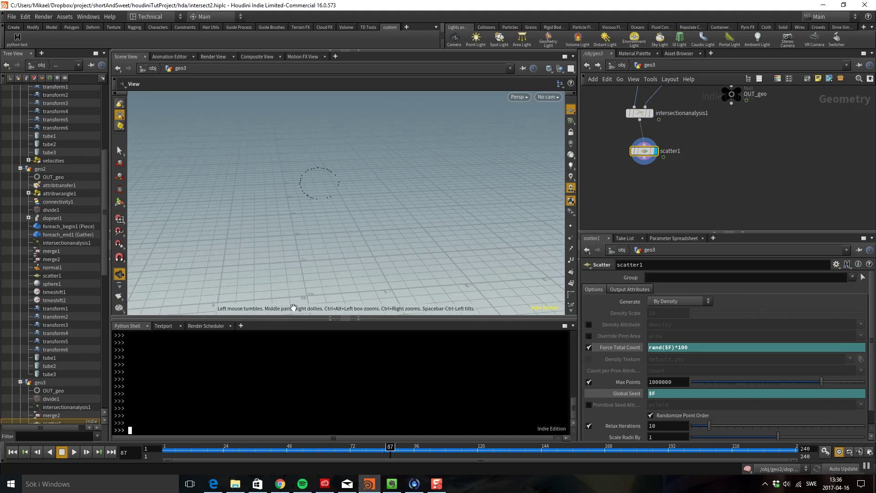
pyautogui.moveTo(223, 450)
pyautogui.mouseDown()
pyautogui.moveTo(432, 453)
pyautogui.moveTo(275, 445)
pyautogui.moveTo(348, 449)
pyautogui.mouseUp()
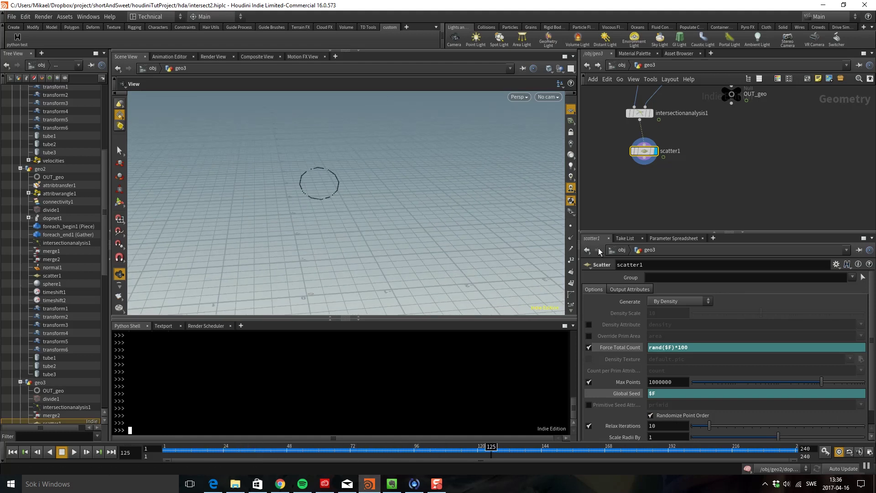
pyautogui.moveTo(692, 153); pyautogui.dragTo(698, 136, button='middle')
# Create a DOP Network node in geo3 and dive inside it.
pyautogui.press('Tab')
pyautogui.write('dop')
pyautogui.click(778, 187)
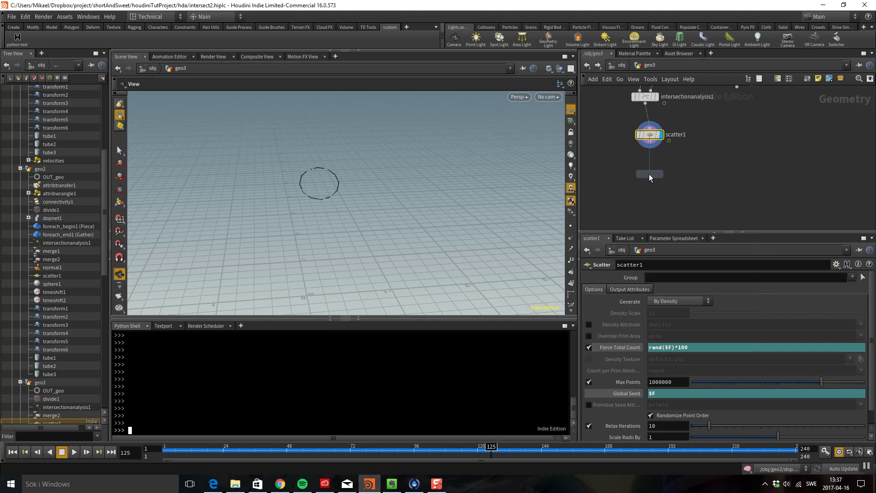
pyautogui.click(650, 171)
pyautogui.doubleClick(653, 172)
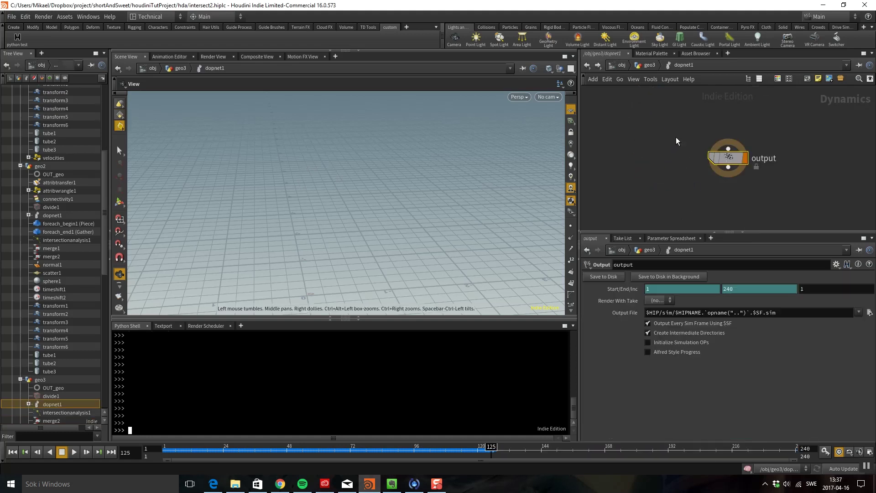
# Create POP Solver, POP Object and POP Source nodes inside dopnet1.
pyautogui.press('Tab')
pyautogui.write('pop sol')
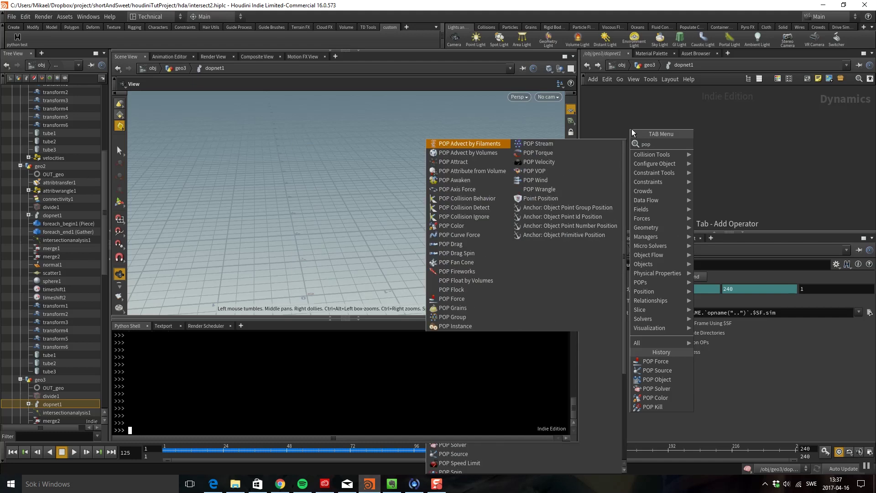
pyautogui.press('Return')
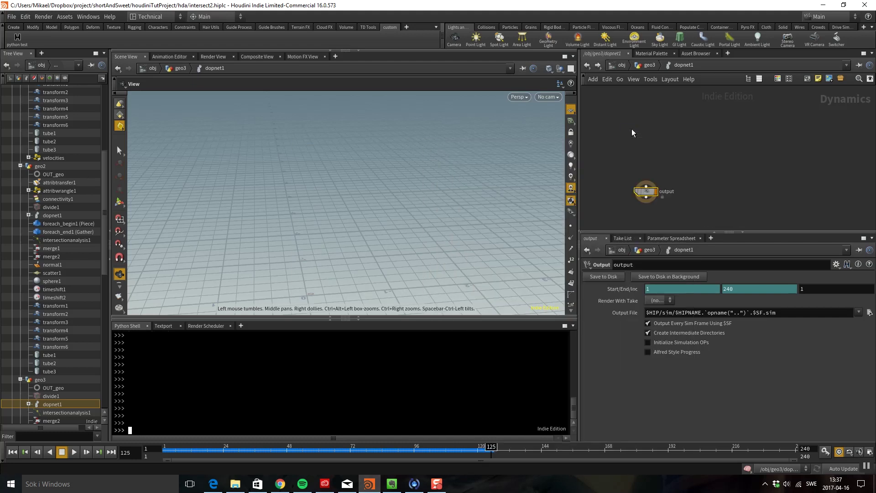
pyautogui.press('Tab')
pyautogui.write('pop o')
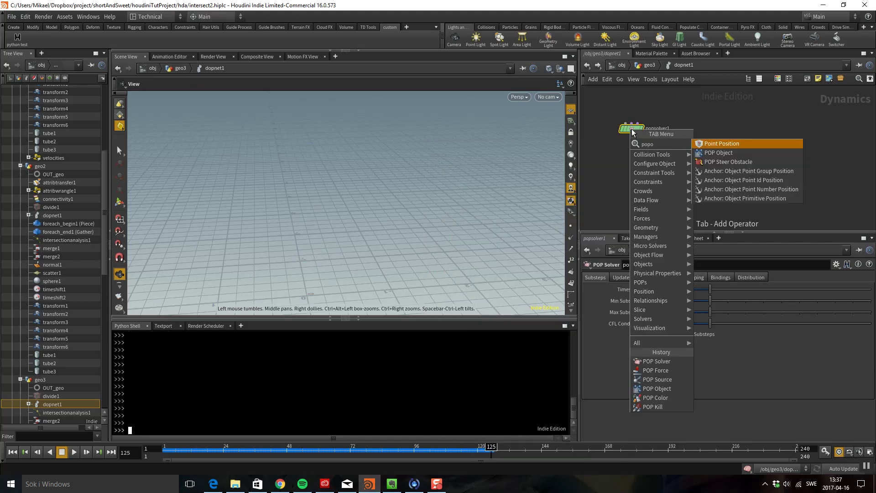
pyautogui.press('Return')
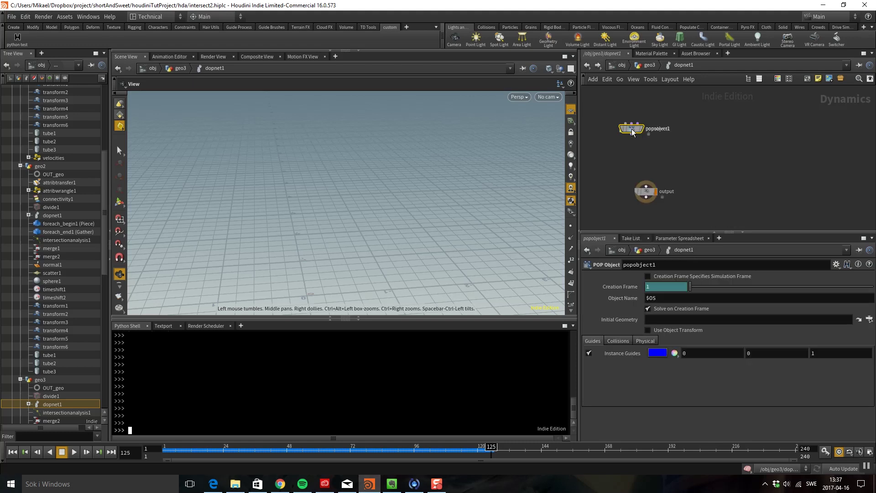
pyautogui.press('Tab')
pyautogui.write('popso')
pyautogui.press('Down')
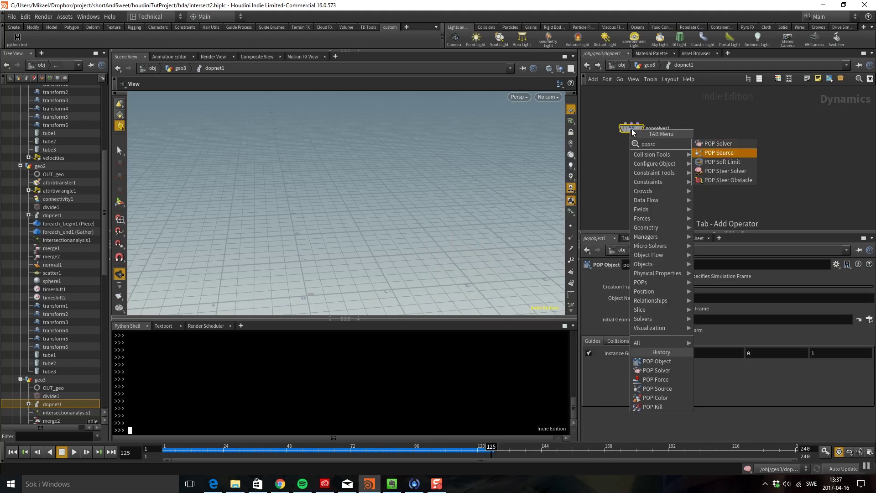
pyautogui.press('Return')
pyautogui.click(632, 132)
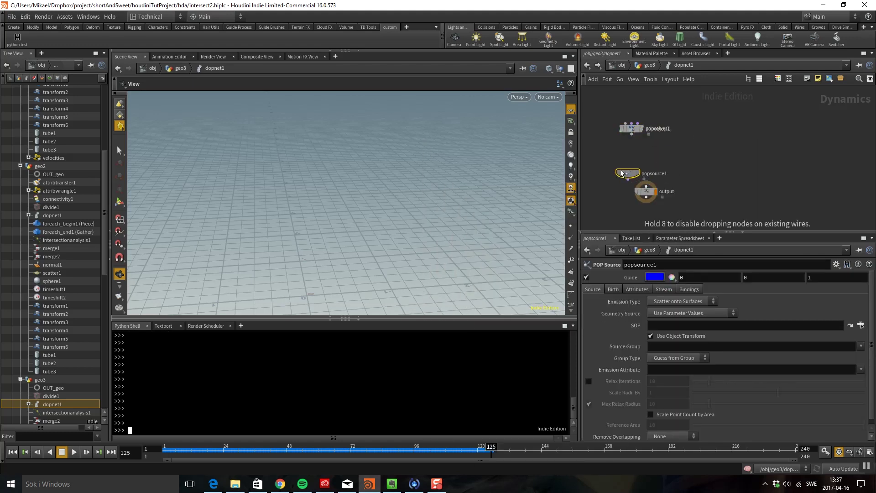
# Wire popobject1 and popsource1 into popsolver1, and popsolver1 into the output.
pyautogui.click(646, 184)
pyautogui.click(642, 157)
pyautogui.moveTo(643, 153); pyautogui.dragTo(666, 184, button='middle')
pyautogui.click(664, 177)
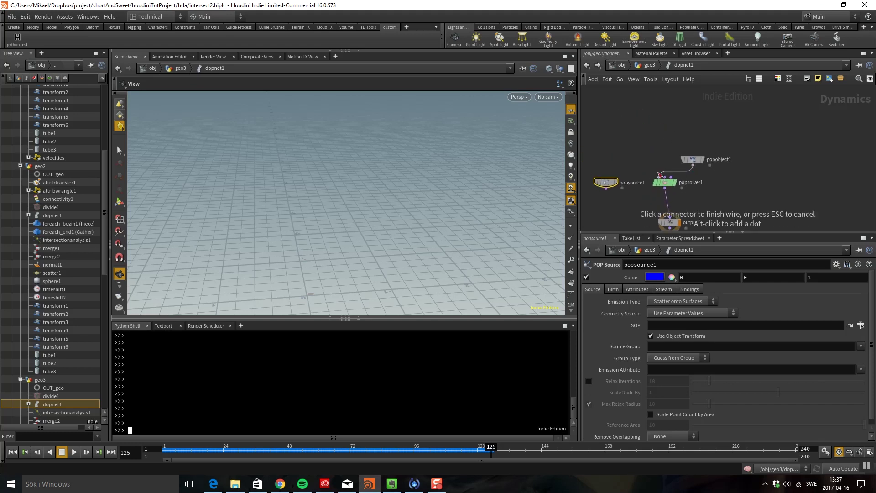
pyautogui.click(692, 164)
pyautogui.moveTo(691, 159); pyautogui.dragTo(610, 144)
pyautogui.moveTo(605, 182); pyautogui.dragTo(664, 130)
pyautogui.click(664, 135)
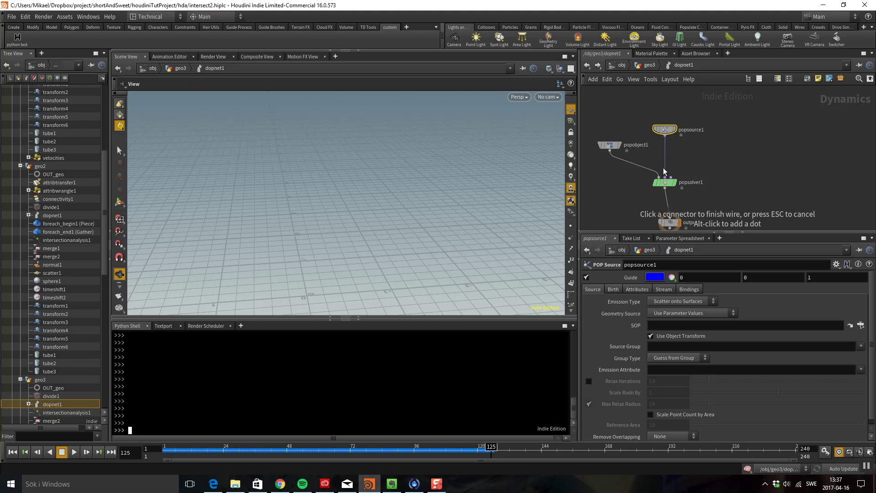
pyautogui.click(665, 177)
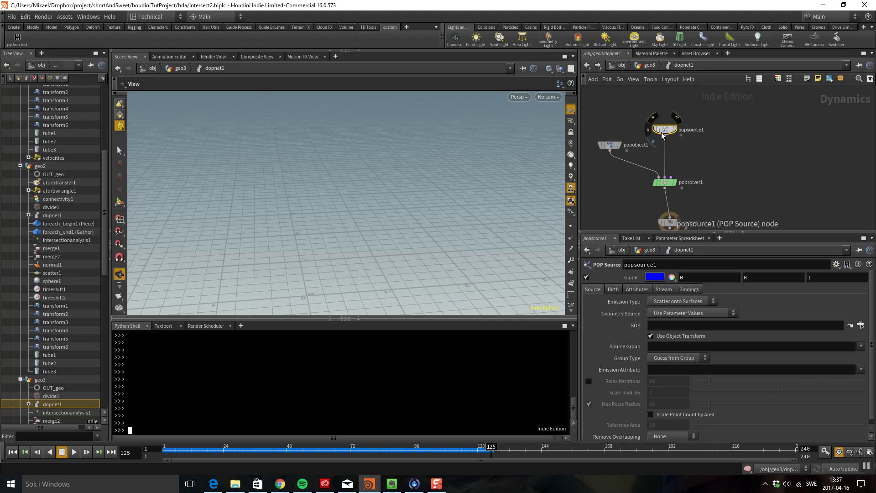
# Set popsource1's Emission Type to All Points and Geometry Source to Use First Context Geometry.
pyautogui.click(661, 301)
pyautogui.click(668, 311)
pyautogui.click(678, 313)
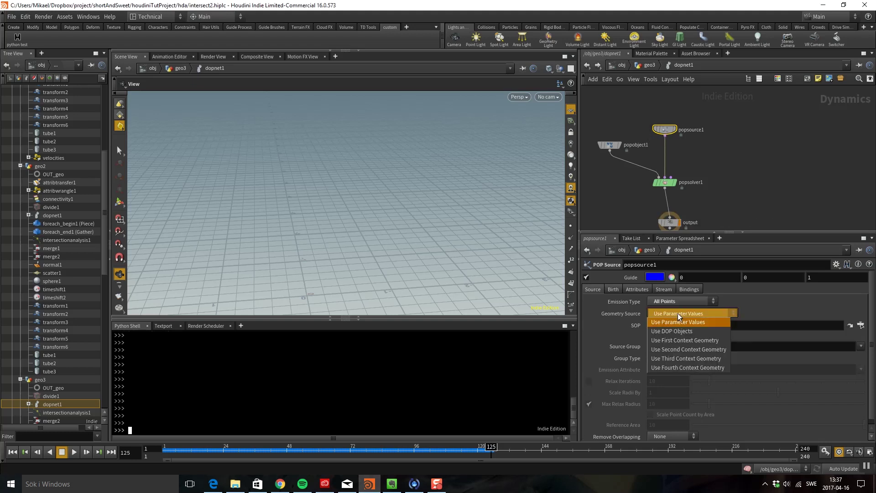
pyautogui.click(673, 342)
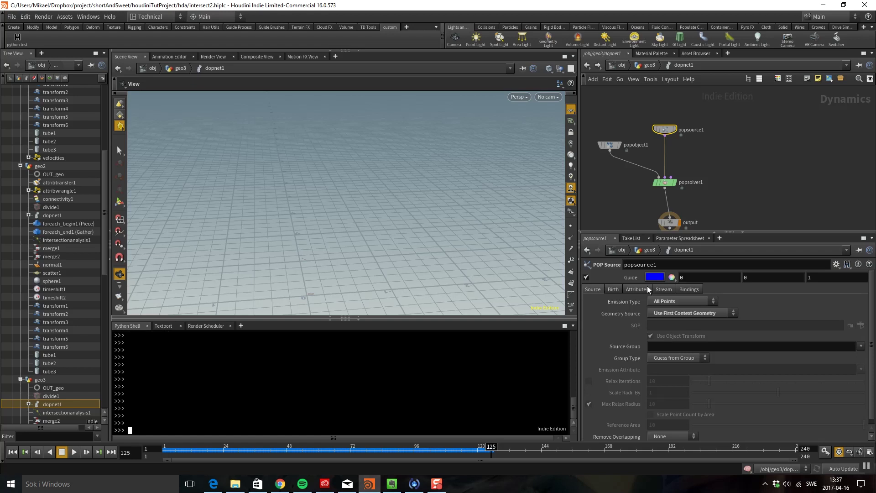
# Check the scatter in geo3, return into dopnet1 and rewind to frame 1.
pyautogui.click(641, 67)
pyautogui.doubleClick(652, 174)
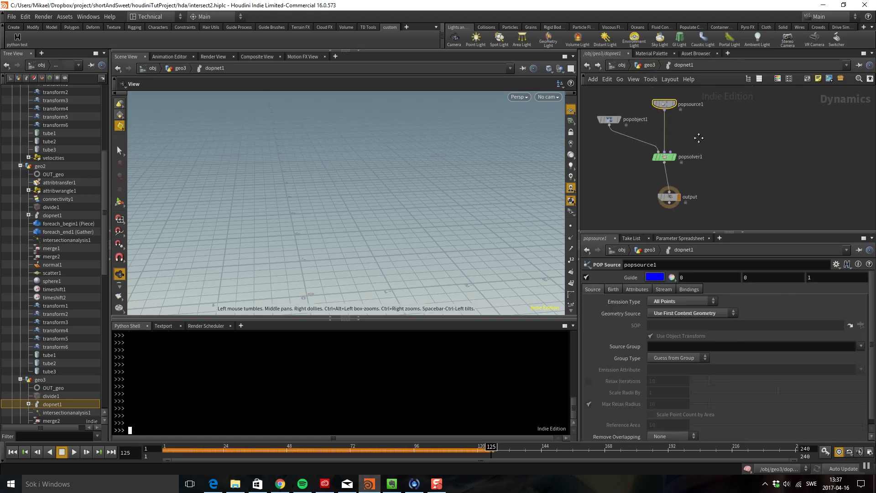
pyautogui.click(13, 452)
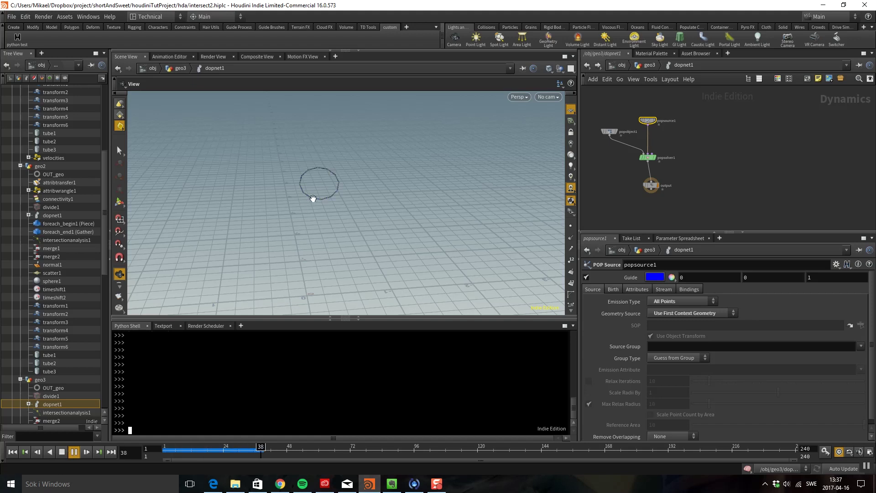
pyautogui.hotkey('ctrl', 'Up')
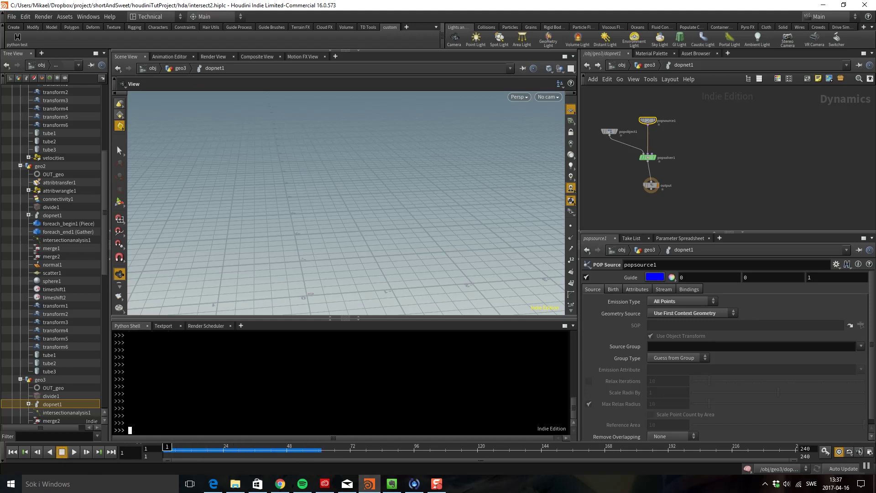
pyautogui.press('Tab')
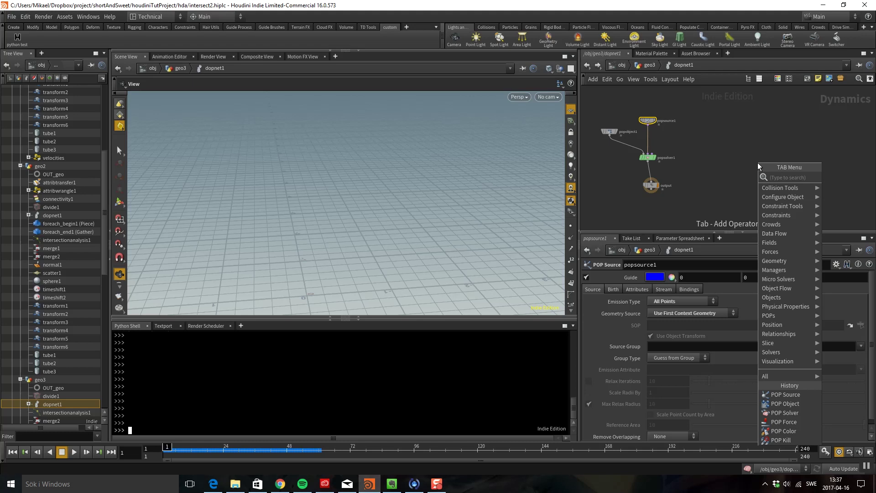
pyautogui.write('pop for')
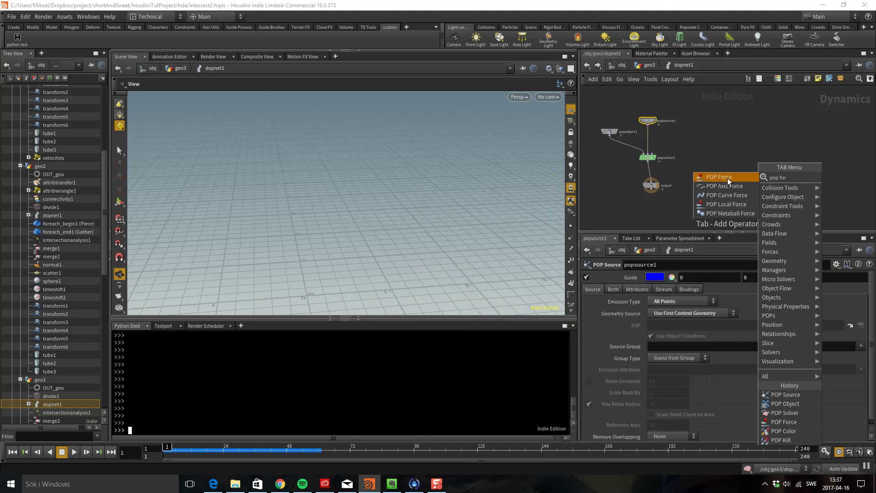
# Insert popforce1 between popsource1 and popsolver1 and set Force Y to -6.
pyautogui.click(727, 178)
pyautogui.click(647, 136)
pyautogui.press('h')
pyautogui.click(720, 294)
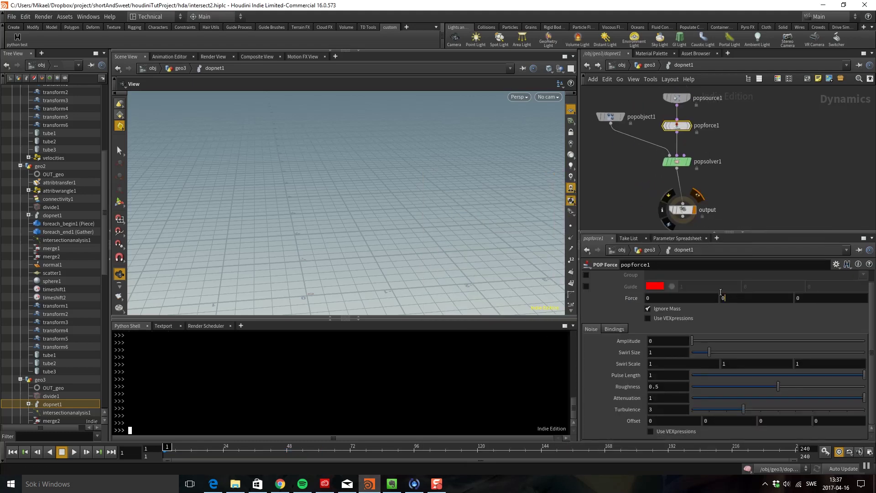
pyautogui.write('-6')
pyautogui.press('Return')
# Play, rewind and replay the simulation to watch the particles fall.
pyautogui.press('Up')
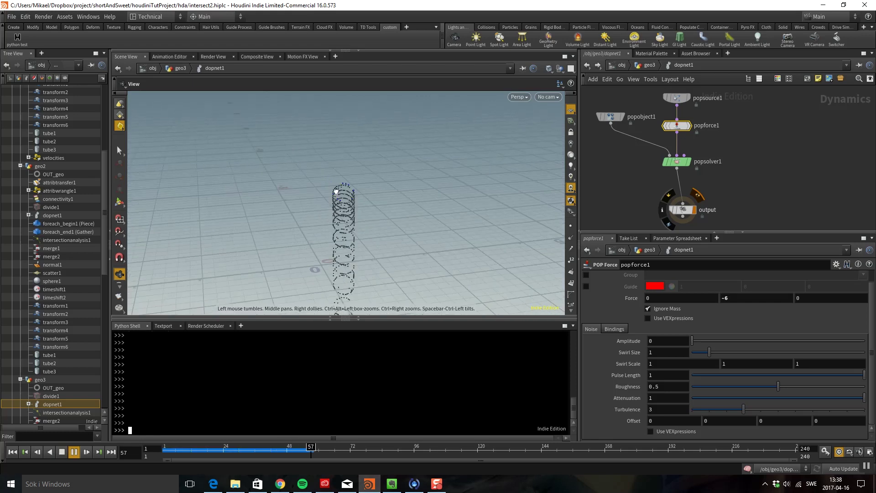
pyautogui.moveTo(326, 182); pyautogui.dragTo(346, 228)
pyautogui.click(62, 451)
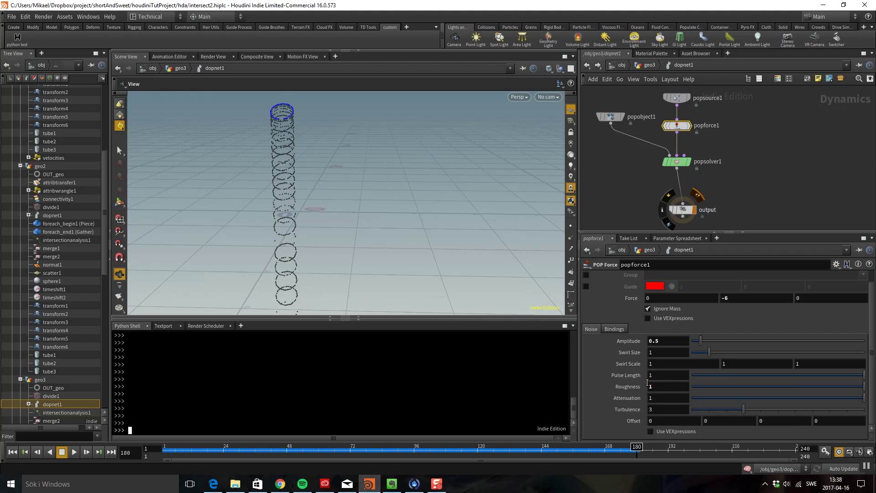
pyautogui.scroll(-5, 389, 200)
pyautogui.hotkey('ctrl', 'Left')
pyautogui.press('Up')
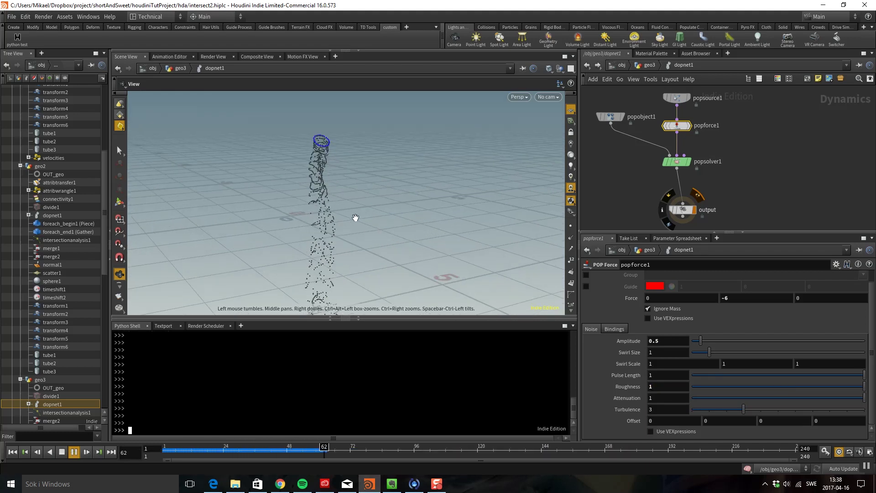
pyautogui.moveTo(347, 201); pyautogui.dragTo(402, 203)
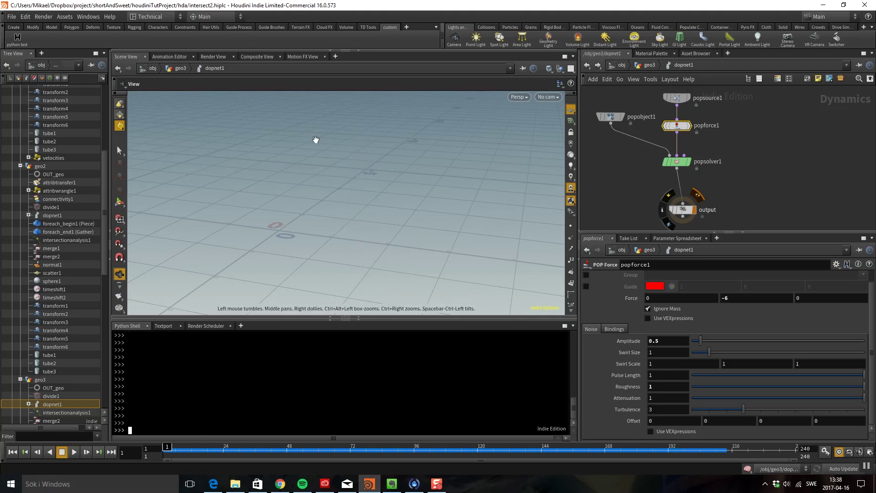
pyautogui.moveTo(313, 137); pyautogui.dragTo(329, 142)
pyautogui.click(214, 447)
pyautogui.moveTo(283, 283); pyautogui.dragTo(362, 168)
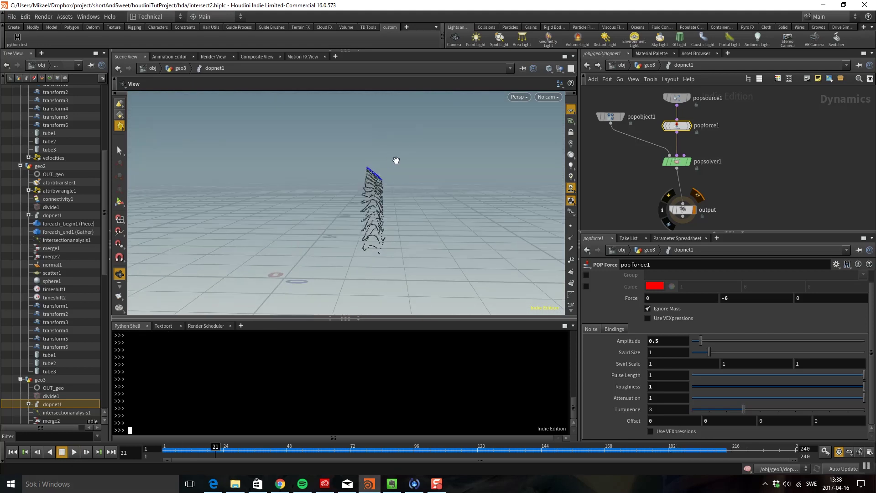
pyautogui.moveTo(391, 157); pyautogui.dragTo(411, 178)
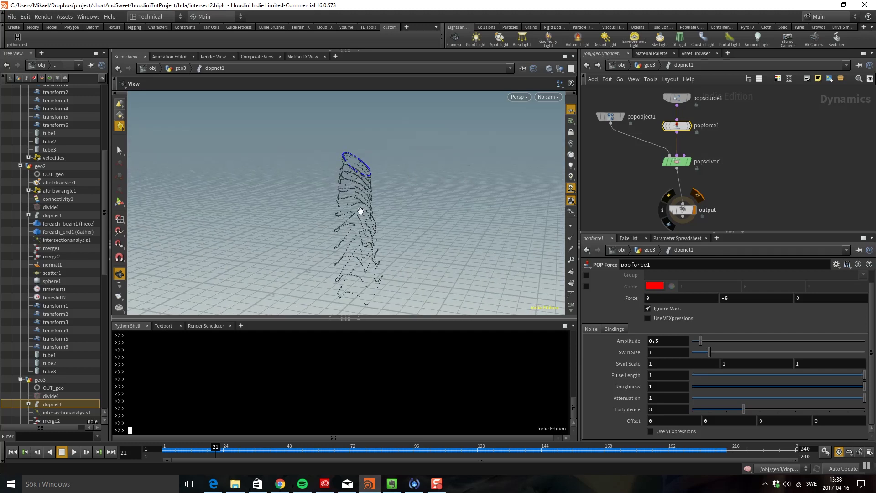
pyautogui.moveTo(395, 254); pyautogui.dragTo(410, 196)
pyautogui.scroll(-5, 420, 210)
pyautogui.moveTo(711, 101); pyautogui.dragTo(701, 126, button='middle')
pyautogui.click(670, 124)
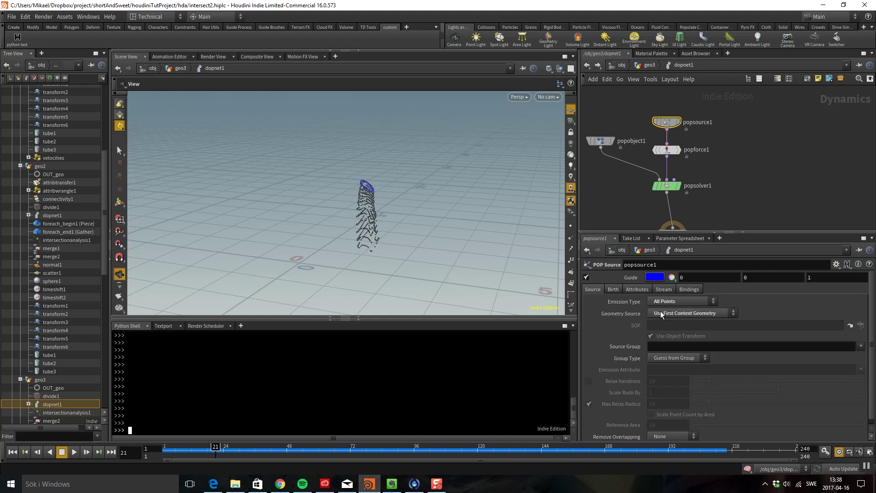
pyautogui.click(642, 290)
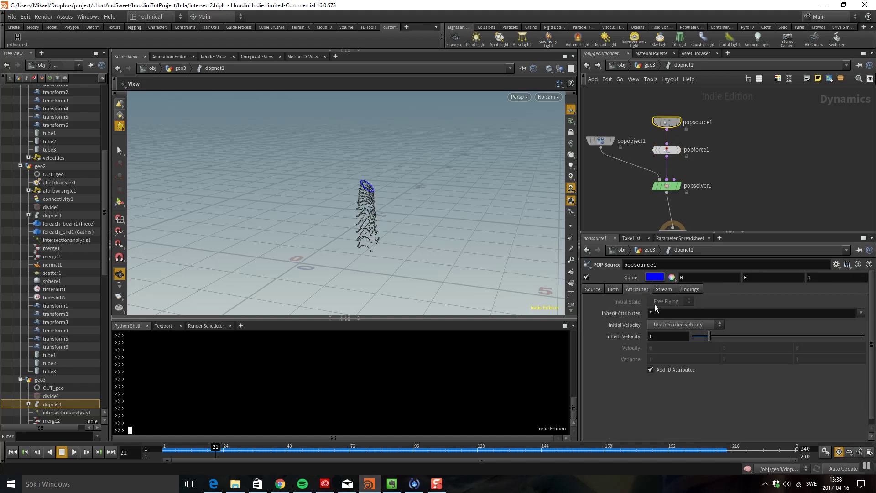
pyautogui.moveTo(391, 198); pyautogui.dragTo(366, 188)
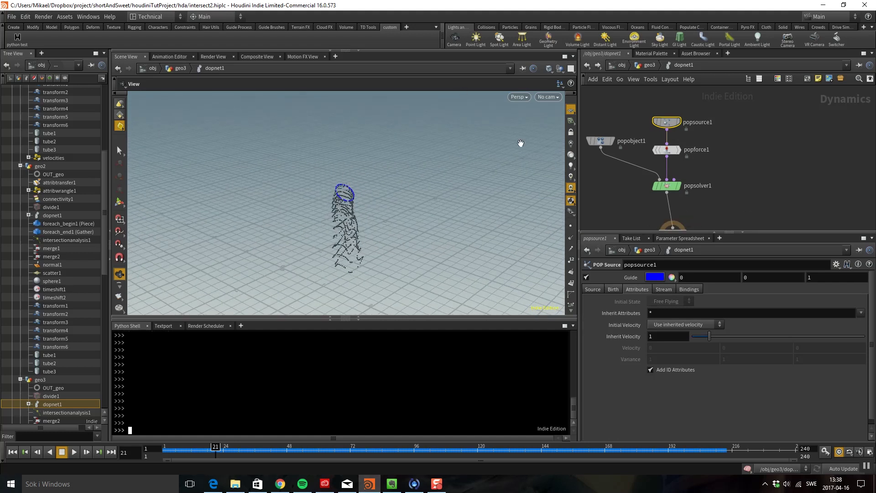
# Go up to geo3, set sphere1's display flag and frame the polygon sphere in view.
pyautogui.click(649, 67)
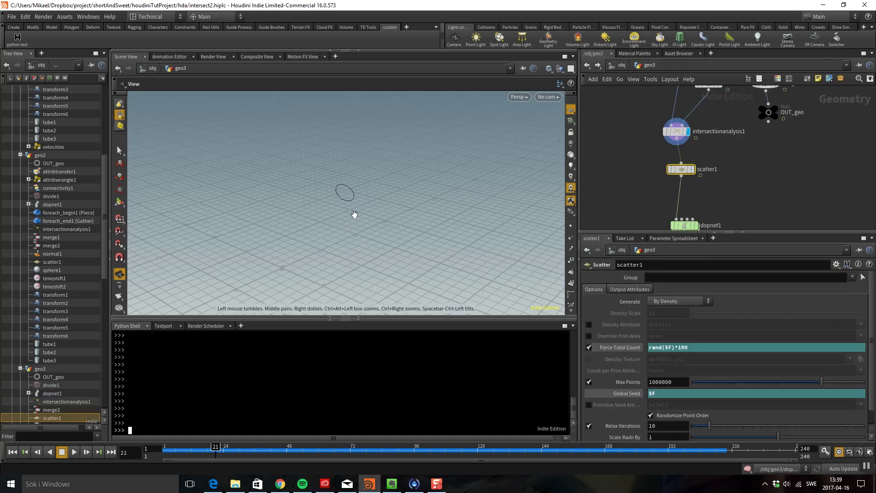
pyautogui.moveTo(354, 214); pyautogui.dragTo(318, 205)
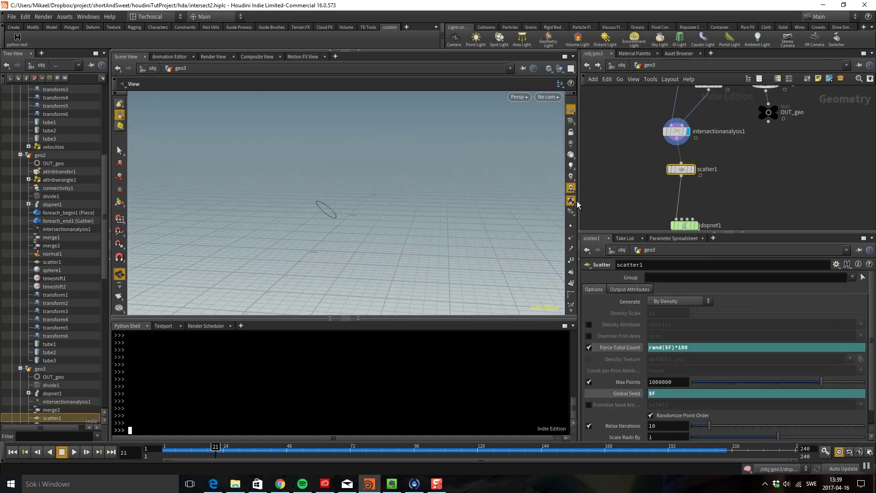
pyautogui.moveTo(426, 205); pyautogui.dragTo(347, 214)
pyautogui.moveTo(641, 144); pyautogui.dragTo(658, 104, button='middle')
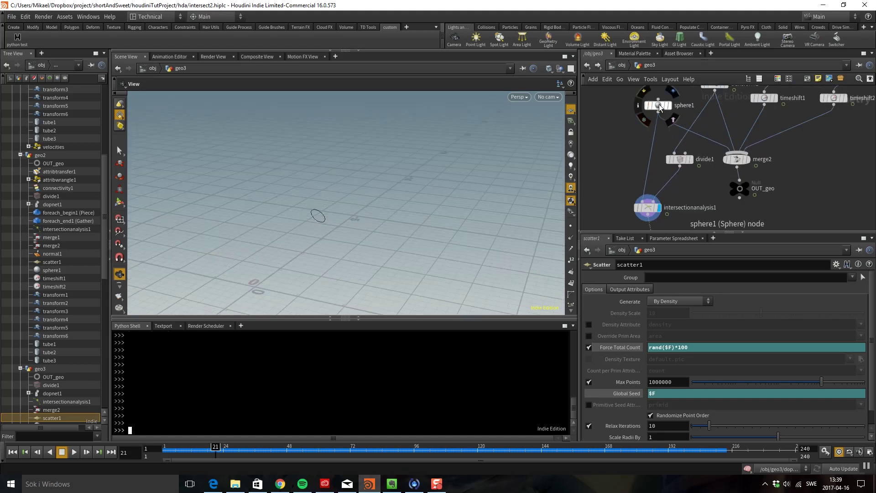
pyautogui.click(654, 108)
pyautogui.click(651, 104)
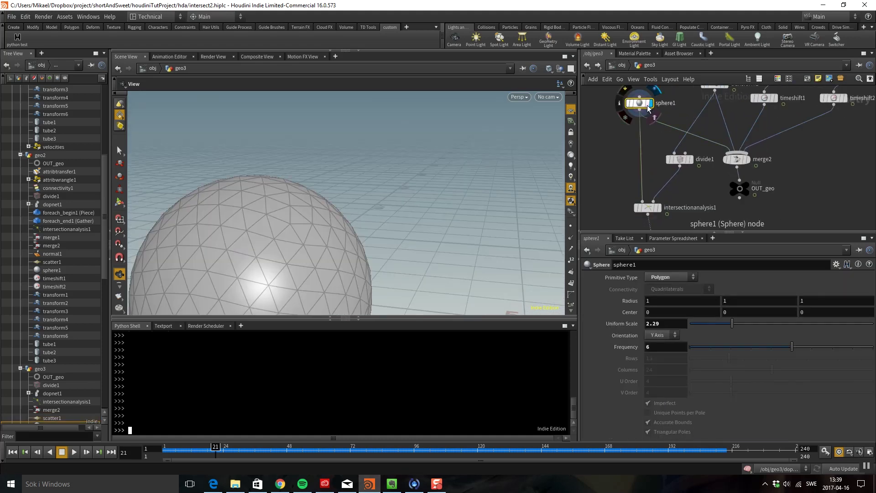
pyautogui.moveTo(402, 219)
pyautogui.mouseDown()
pyautogui.moveTo(412, 227)
pyautogui.moveTo(364, 230)
pyautogui.moveTo(347, 216)
pyautogui.moveTo(383, 210)
pyautogui.moveTo(407, 223)
pyautogui.mouseUp()
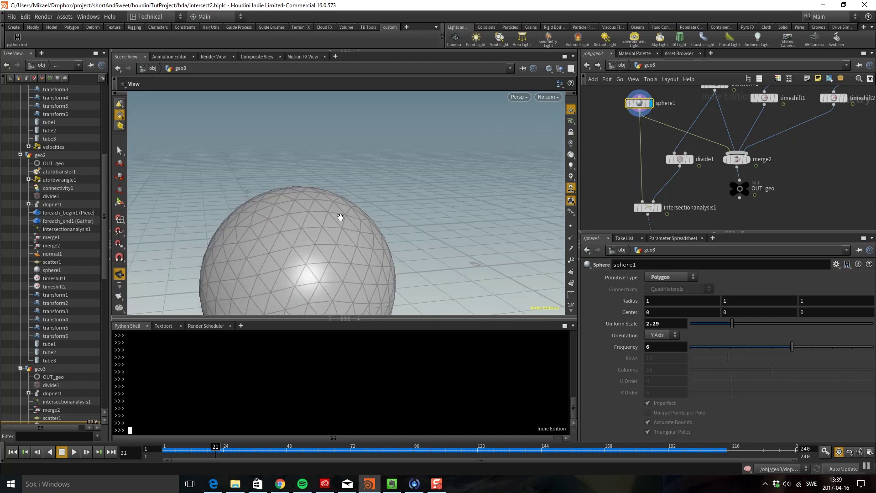
pyautogui.moveTo(340, 217); pyautogui.dragTo(354, 194)
pyautogui.moveTo(612, 176)
pyautogui.mouseDown(button='middle')
pyautogui.moveTo(617, 134)
pyautogui.moveTo(620, 175)
pyautogui.mouseUp(button='middle')
pyautogui.scroll(-2, 616, 135)
# Add a Normal node after sphere1 with Add Normals set to Points.
pyautogui.press('Tab')
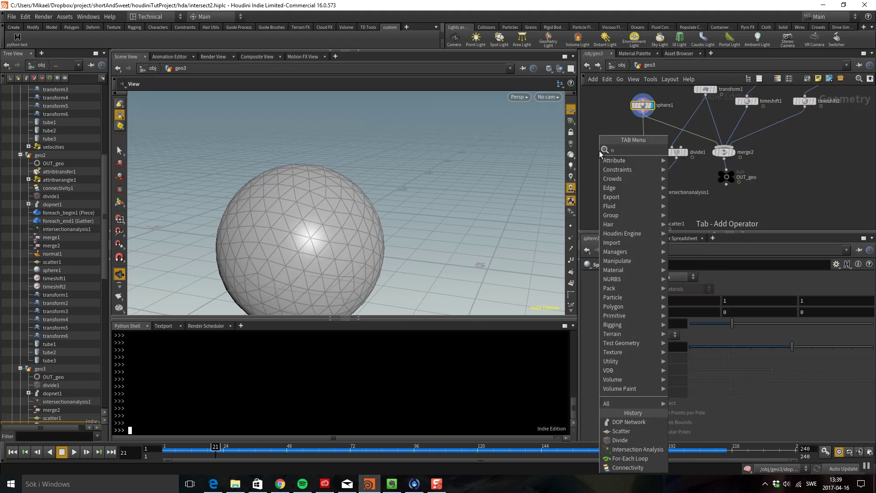
pyautogui.write('normal')
pyautogui.press('Return')
pyautogui.click(644, 146)
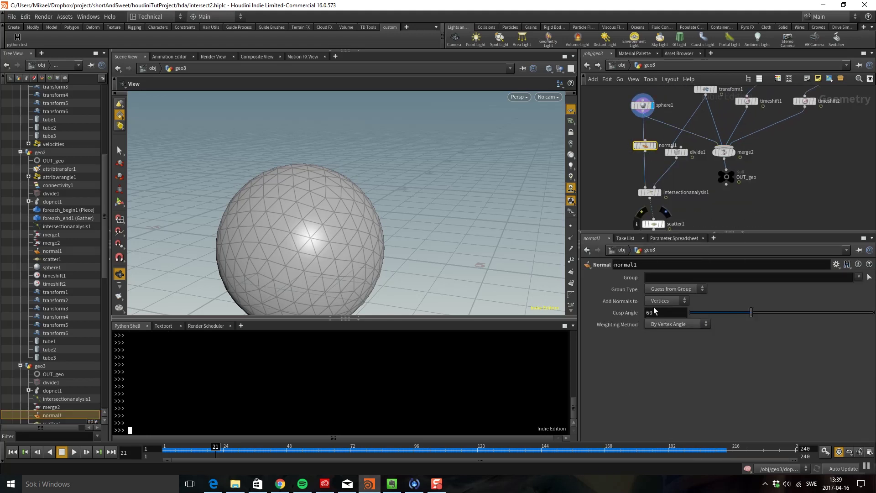
pyautogui.click(665, 302)
pyautogui.click(656, 313)
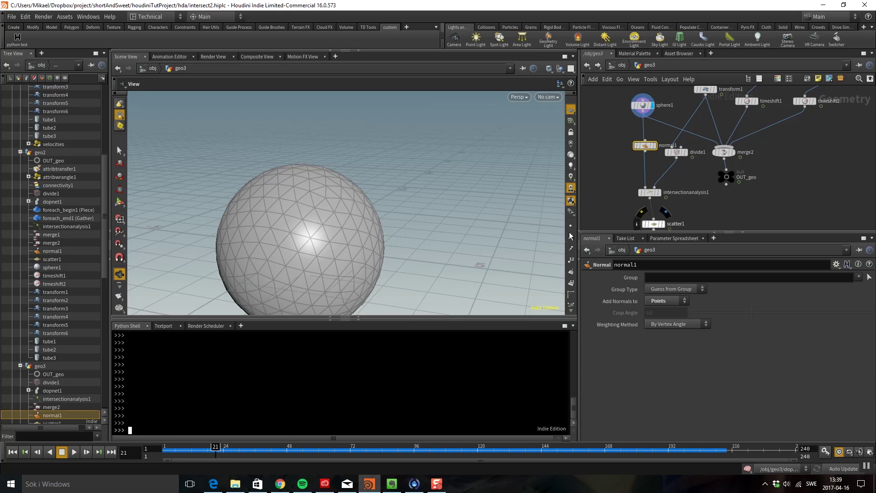
pyautogui.scroll(5, 401, 191)
pyautogui.moveTo(466, 198); pyautogui.dragTo(464, 168, button='middle')
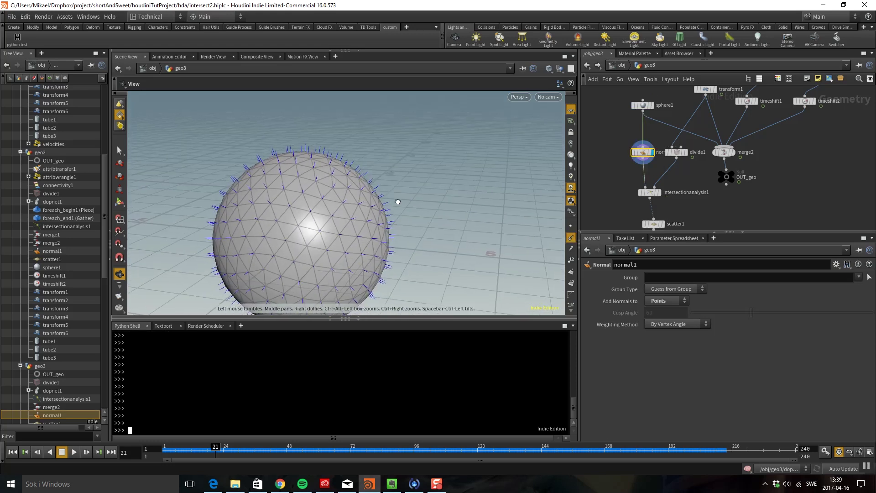
pyautogui.moveTo(397, 202); pyautogui.dragTo(518, 111, button='right')
# Create an Attribute Transfer node below scatter1.
pyautogui.moveTo(658, 222); pyautogui.dragTo(681, 183, button='middle')
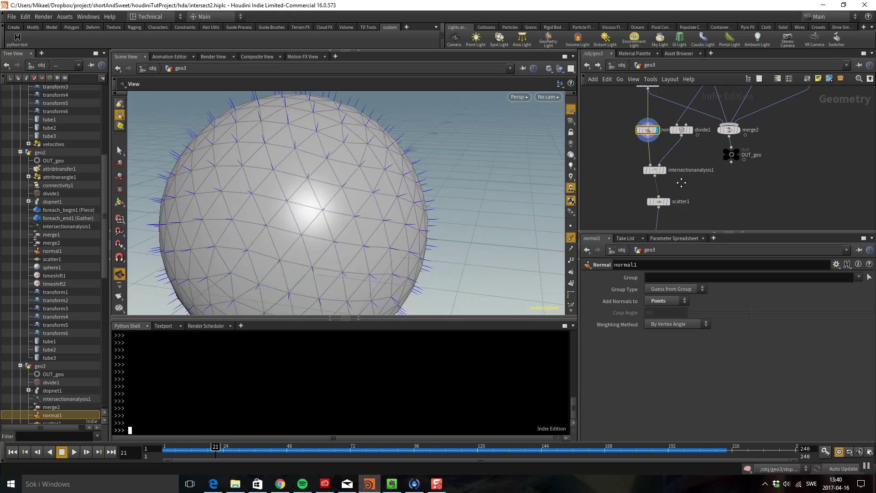
pyautogui.press('Tab')
pyautogui.click(803, 146)
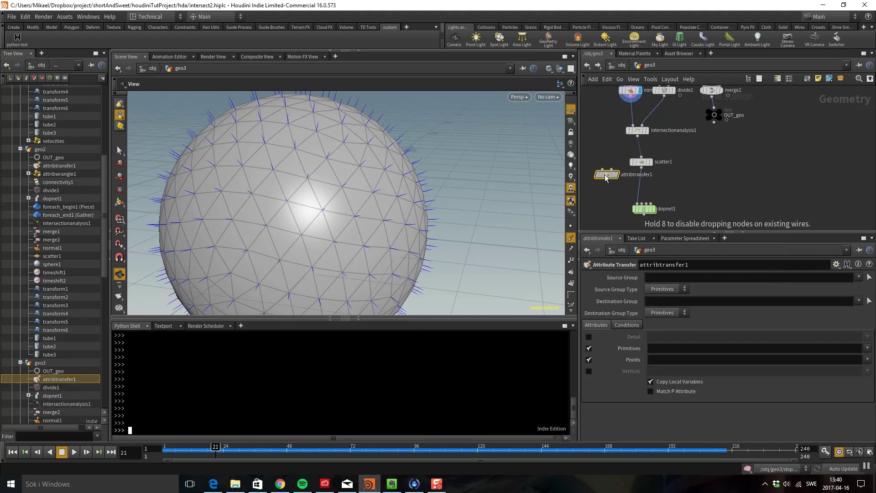
# Insert attribtransfer1 between scatter1 and dopnet1, feed normal1 into input 2, and display it.
pyautogui.click(627, 185)
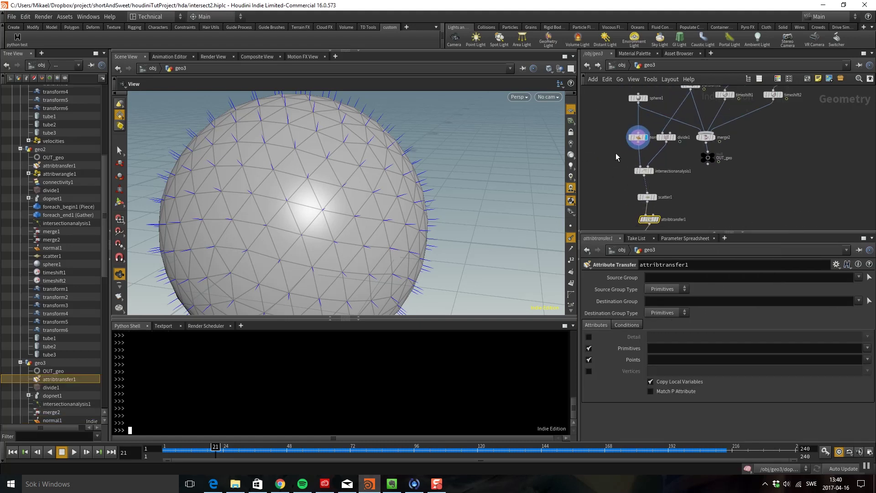
pyautogui.click(640, 145)
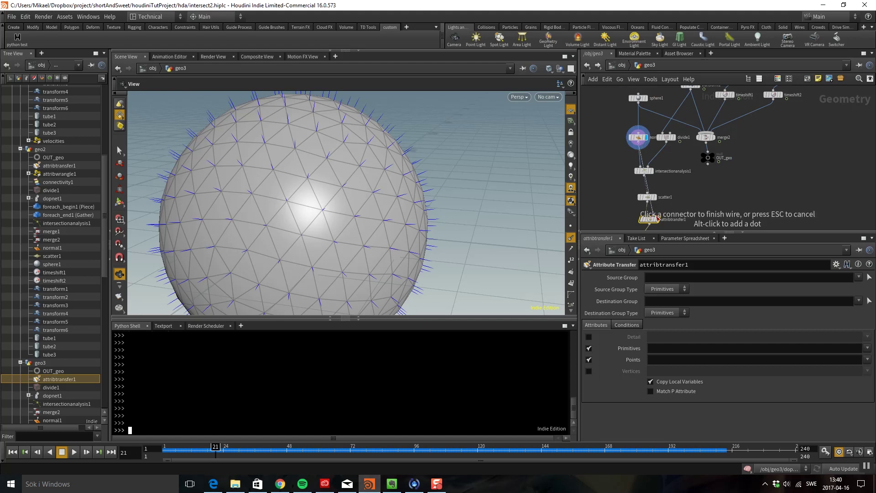
pyautogui.click(654, 216)
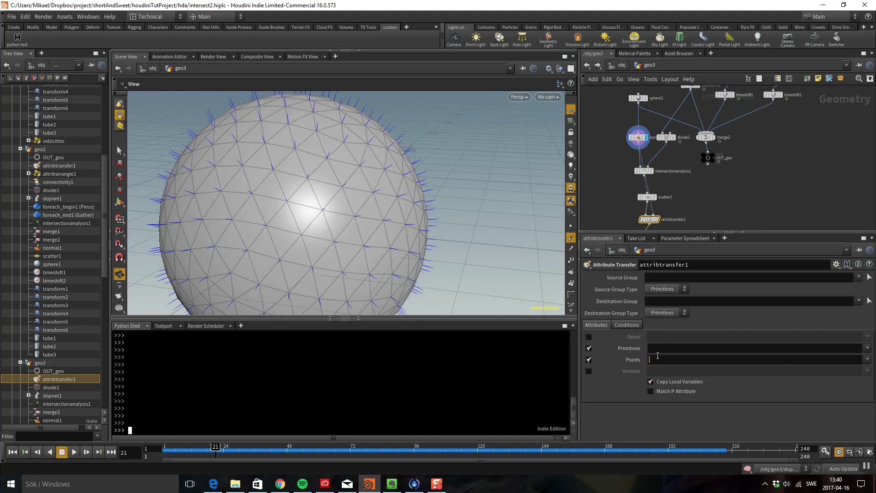
pyautogui.scroll(-3, 638, 151)
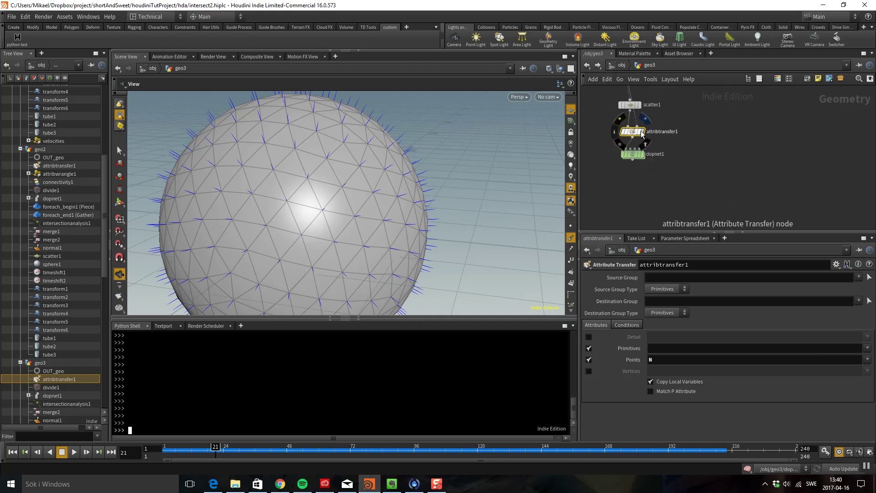
pyautogui.click(641, 131)
pyautogui.moveTo(428, 133); pyautogui.dragTo(312, 173)
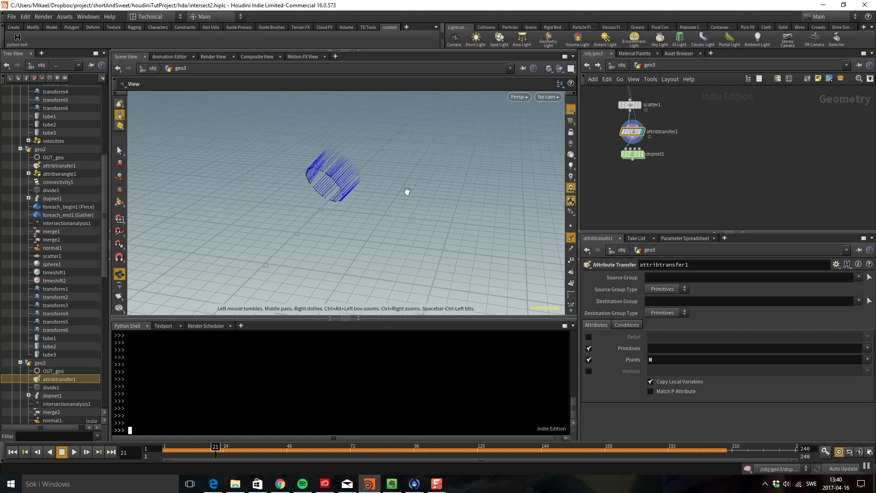
pyautogui.moveTo(406, 190); pyautogui.dragTo(328, 172)
pyautogui.press('Tab')
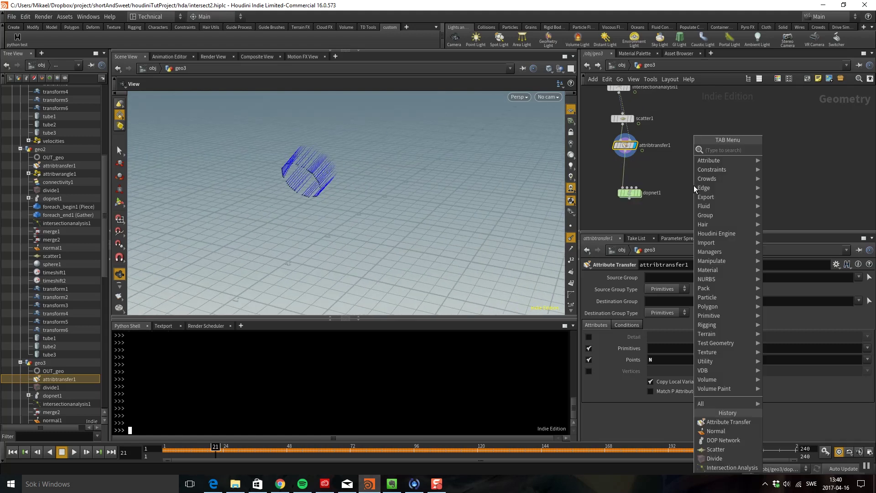
pyautogui.write('wran')
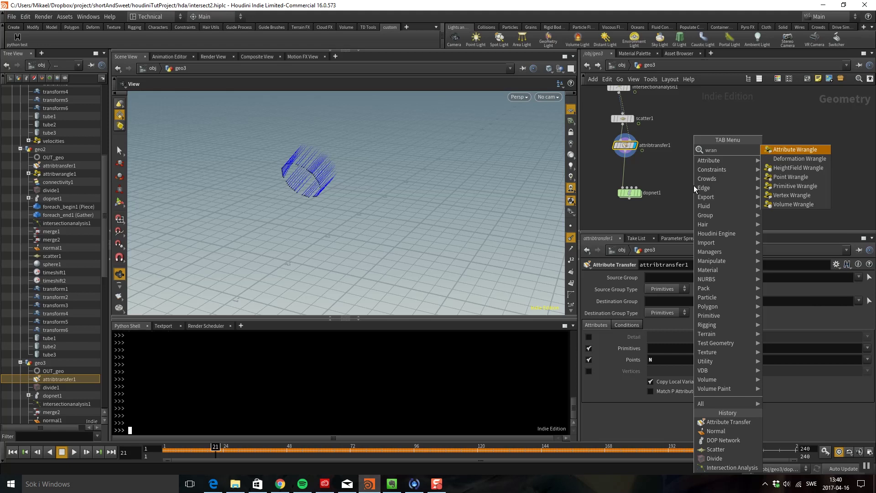
pyautogui.click(778, 150)
pyautogui.click(622, 170)
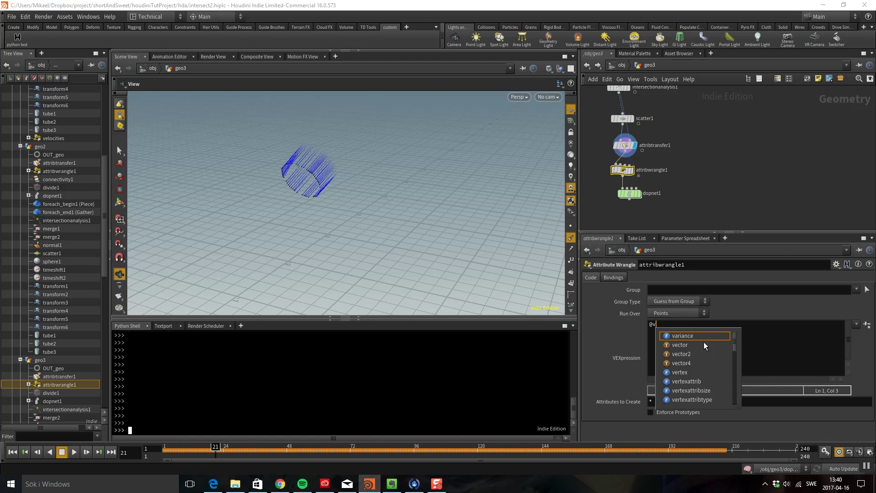
pyautogui.write('=@N*')
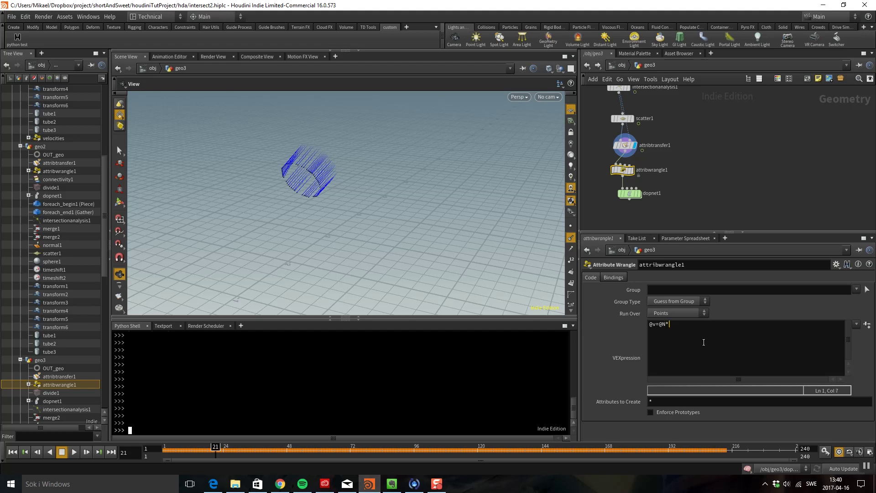
pyautogui.write('fit01')
pyautogui.write('(rand(@P+@Frame),1,2);')
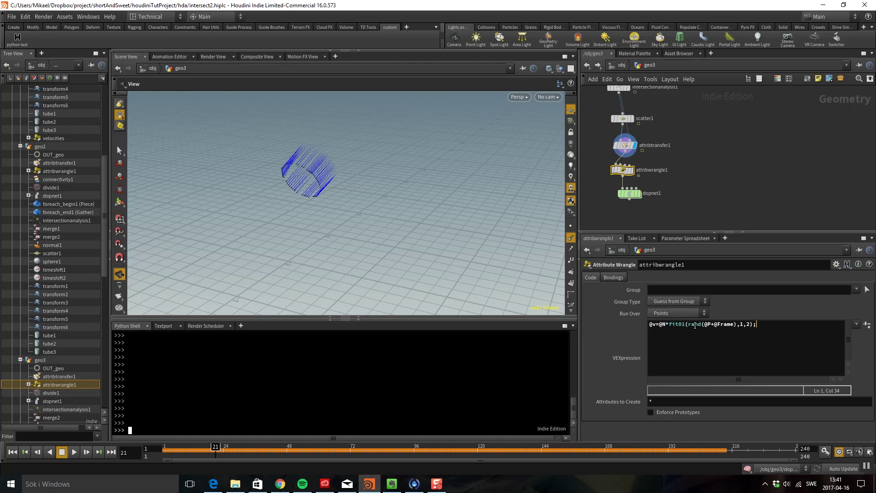
pyautogui.moveTo(639, 189)
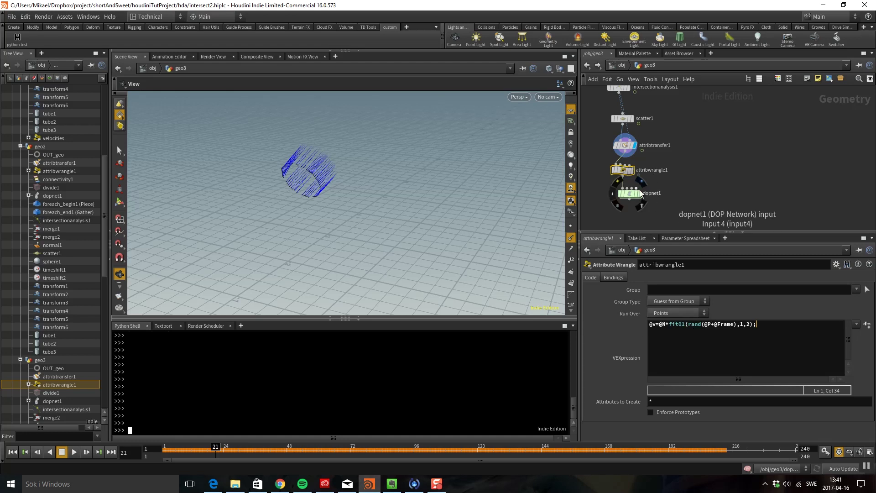
# Inside dopnet1, replay the simulation from frame 1 to frame 90 to see the normal-based bursts.
pyautogui.doubleClick(631, 193)
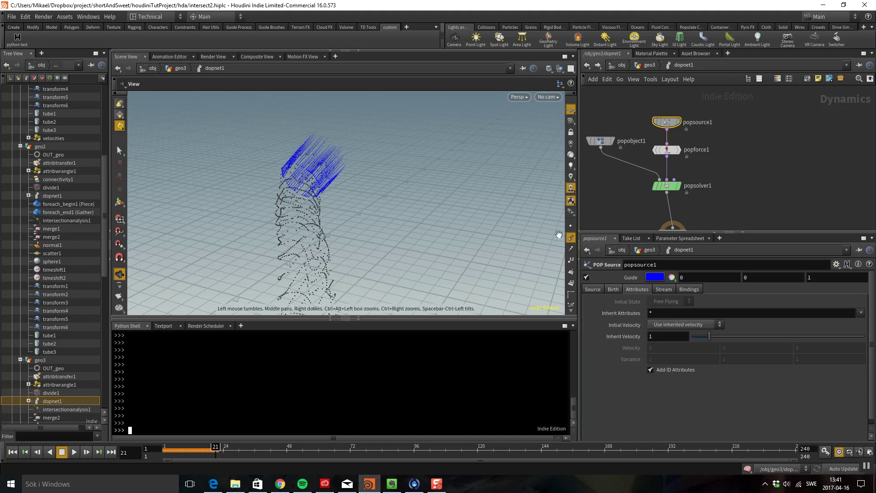
pyautogui.click(17, 453)
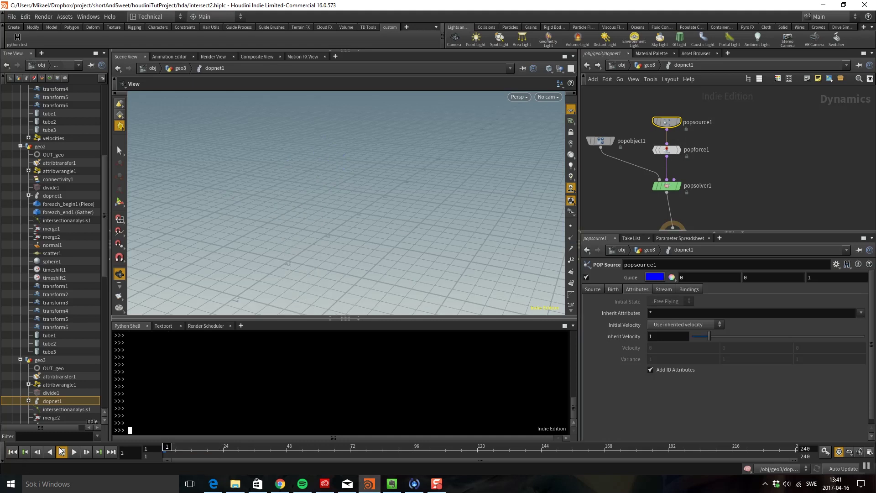
pyautogui.click(74, 451)
pyautogui.moveTo(225, 248); pyautogui.dragTo(431, 161)
pyautogui.press('Escape')
pyautogui.press('h')
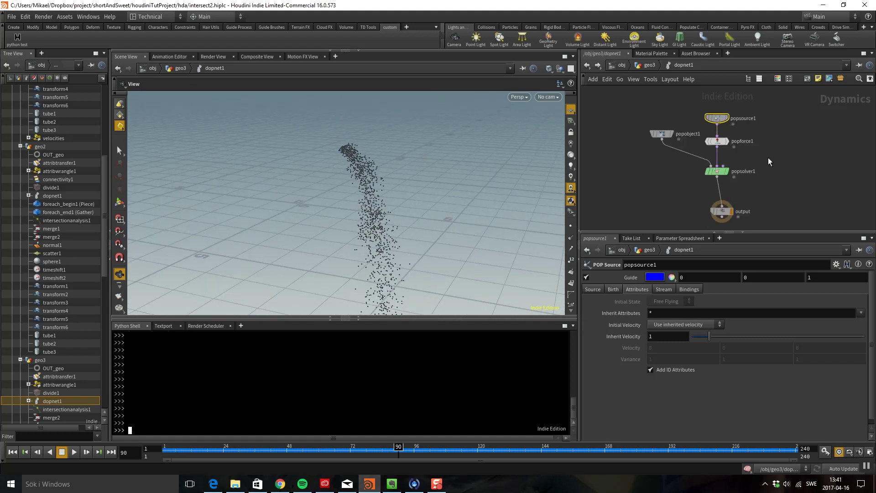
pyautogui.press('Tab')
# Insert a POP Kill node on the wire between popforce1 and popsolver1.
pyautogui.write('pop kill')
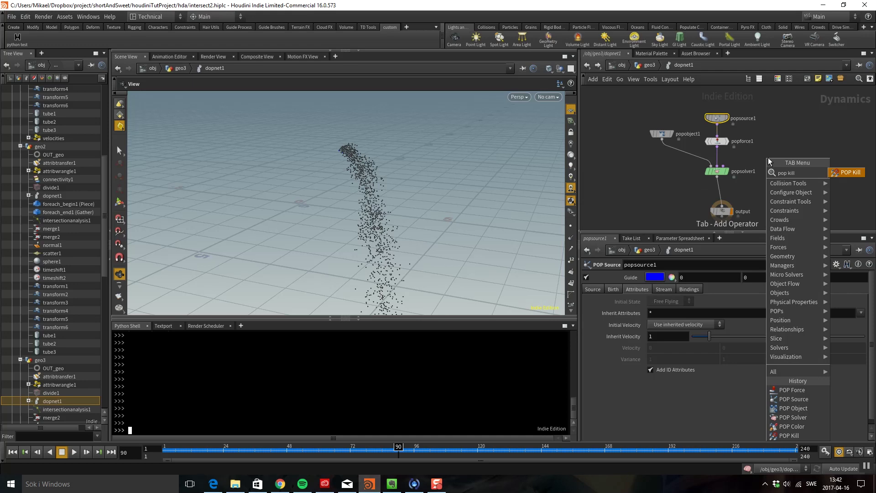
pyautogui.press('Return')
pyautogui.moveTo(742, 158); pyautogui.dragTo(717, 156)
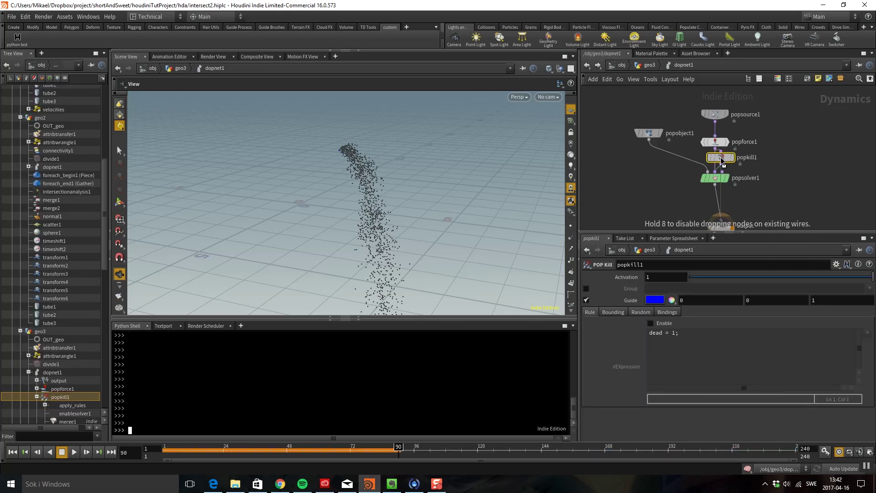
# Enable the kill bounding box with size 50, 1, 50 and Center Y -10.
pyautogui.click(612, 312)
pyautogui.click(650, 322)
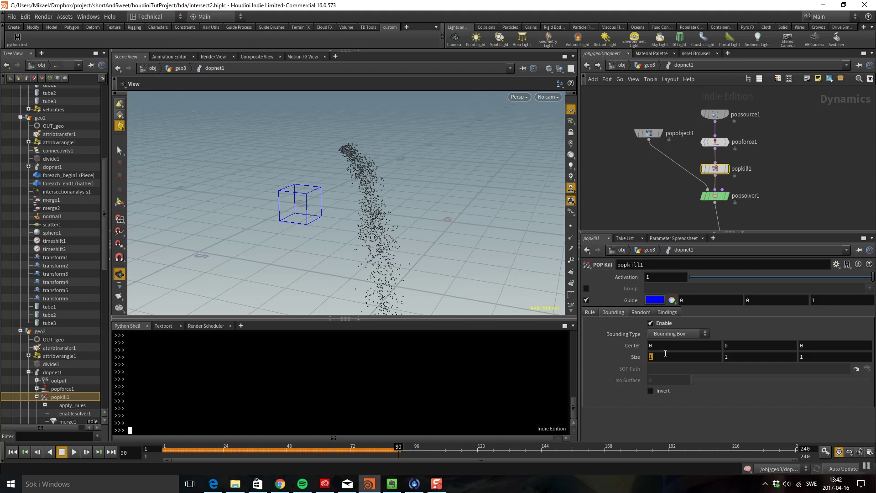
pyautogui.write('50')
pyautogui.click(794, 355)
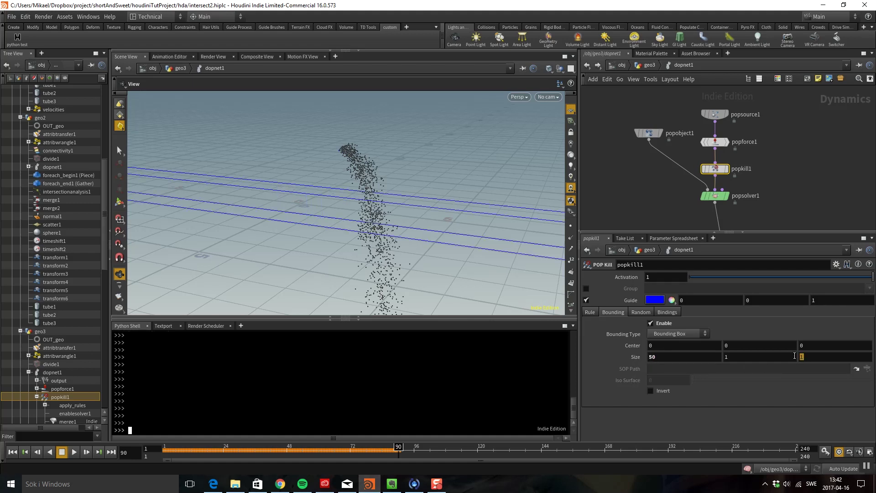
pyautogui.press('Return')
pyautogui.moveTo(416, 212); pyautogui.dragTo(292, 169)
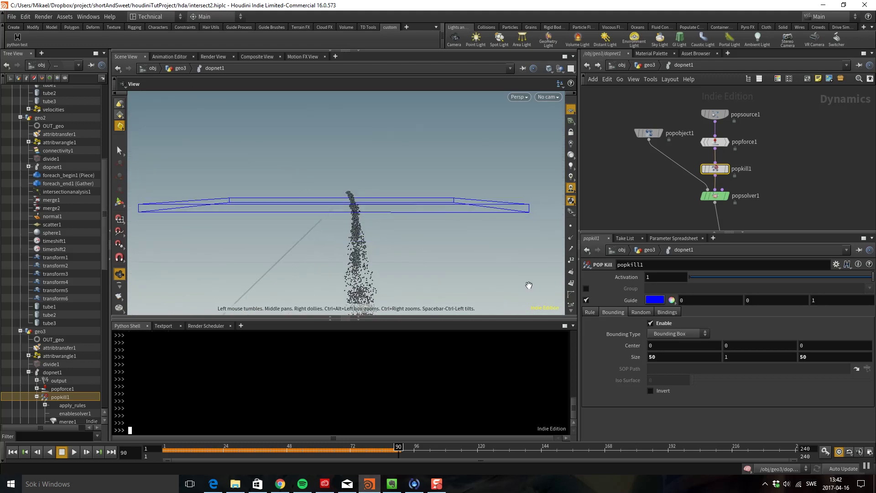
pyautogui.write('-10')
pyautogui.press('Return')
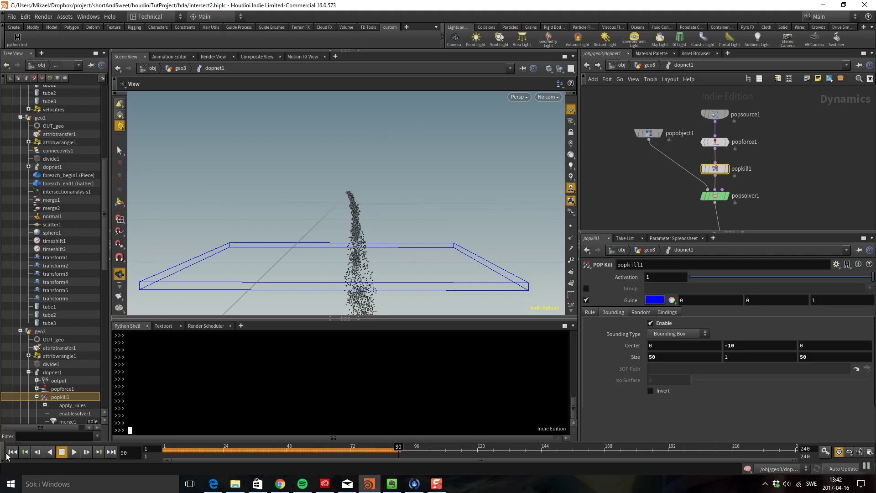
# Replay the simulation from the start to watch particles die in the kill box.
pyautogui.click(13, 452)
pyautogui.click(73, 453)
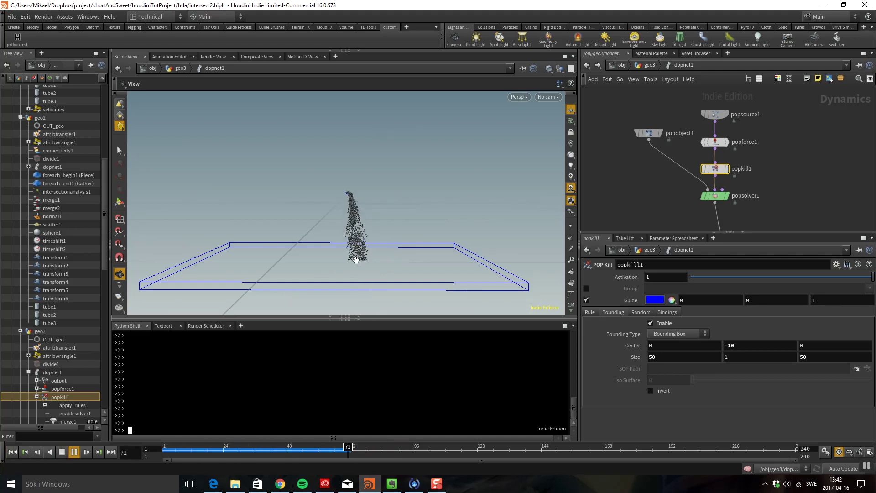
pyautogui.moveTo(358, 288); pyautogui.dragTo(356, 160)
pyautogui.click(62, 452)
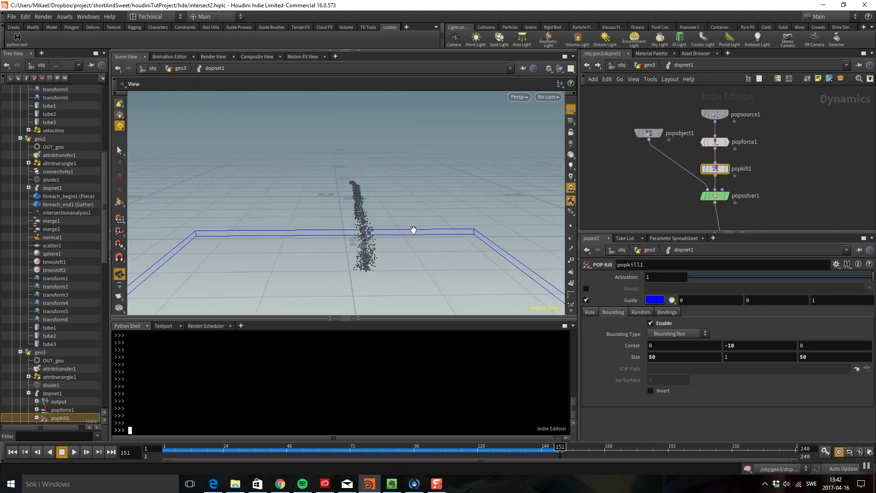
pyautogui.moveTo(651, 170); pyautogui.dragTo(630, 138, button='middle')
pyautogui.press('Tab')
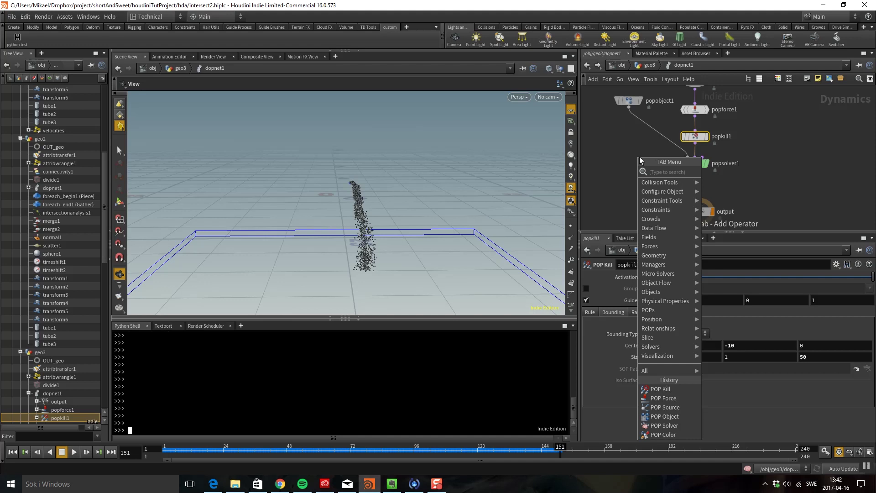
# Place staticobject1 beside popsolver1 with Use Deforming Geometry on and SOP Path /obj/geo3/OUT_geo.
pyautogui.write('stat')
pyautogui.press('Return')
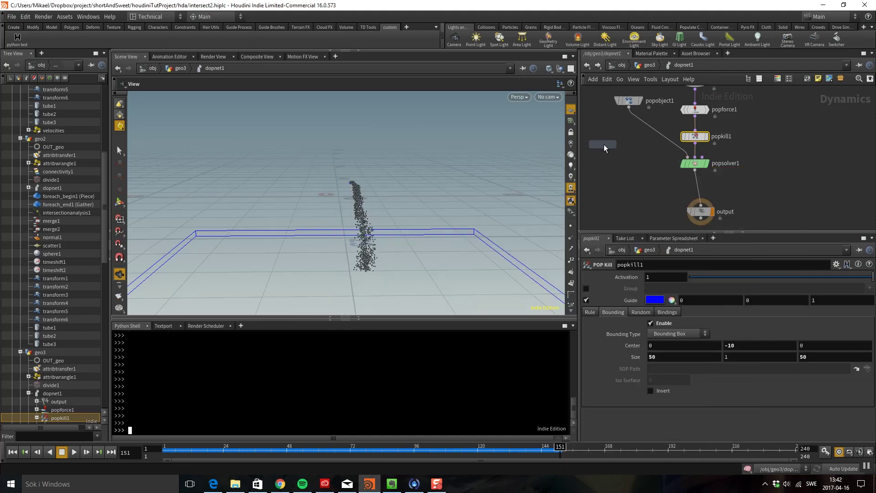
pyautogui.click(604, 144)
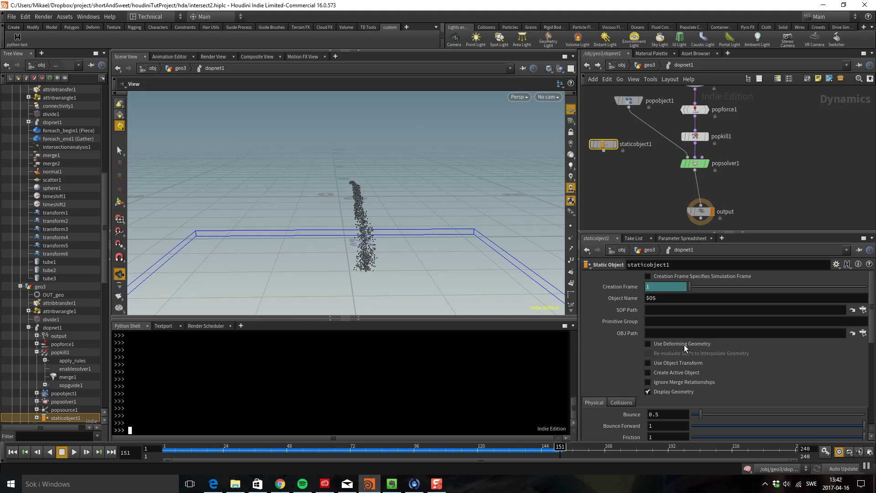
pyautogui.click(646, 344)
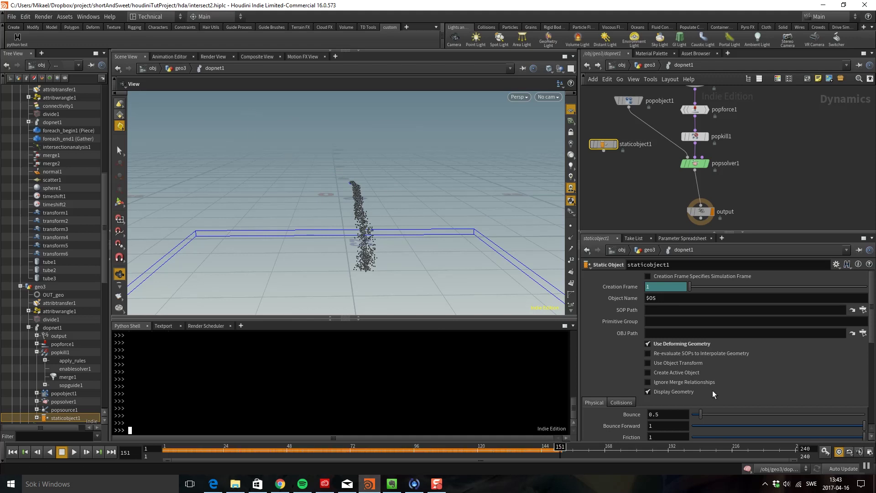
pyautogui.click(862, 310)
pyautogui.scroll(1, 790, 301)
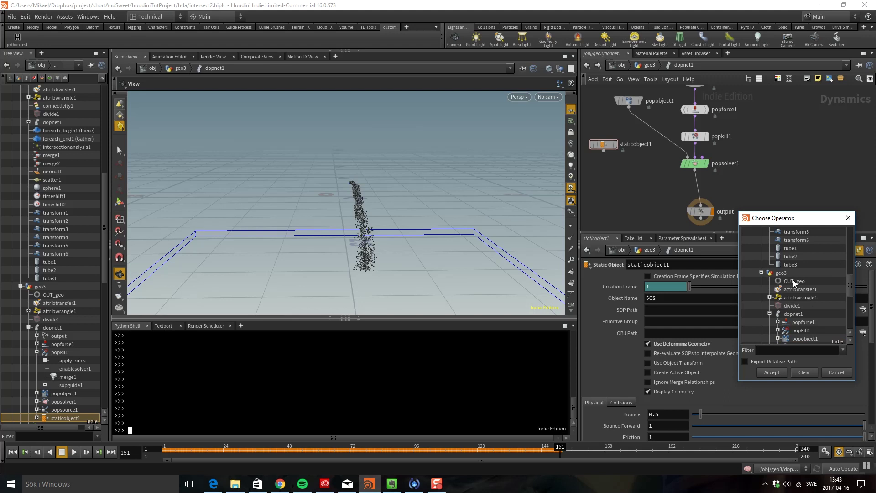
pyautogui.doubleClick(793, 281)
pyautogui.moveTo(614, 144); pyautogui.dragTo(611, 136)
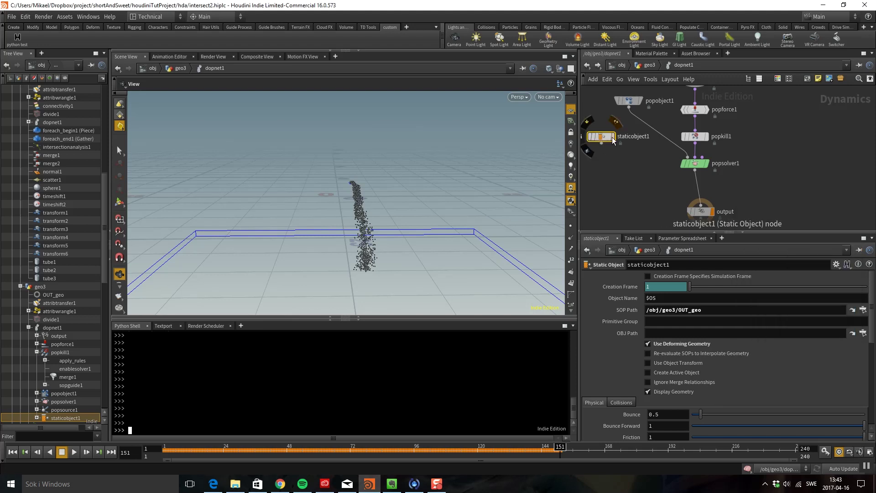
pyautogui.press('Tab')
# Insert merge1 on the popsolver1→output wire with staticobject1 as its first input.
pyautogui.write('mer')
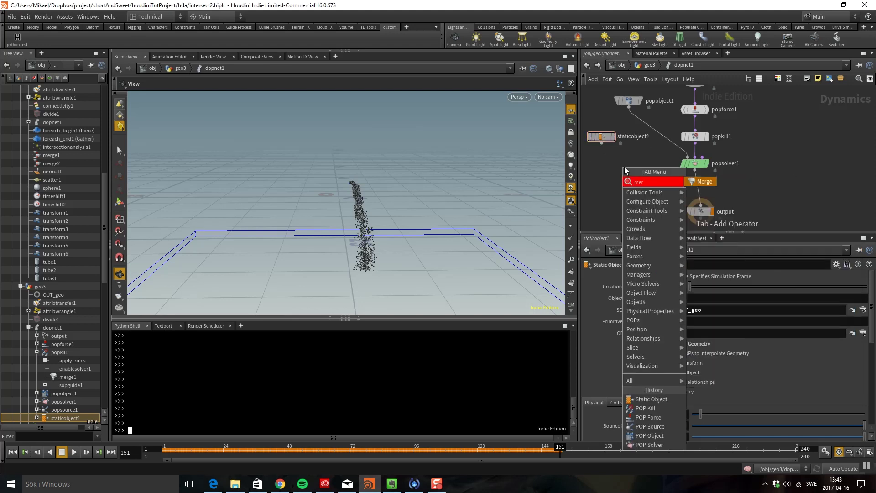
pyautogui.press('Escape')
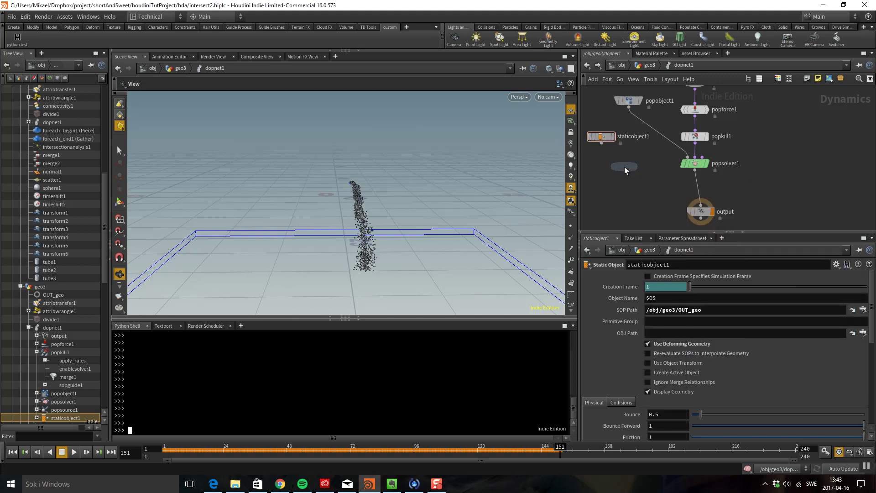
pyautogui.click(698, 193)
pyautogui.click(601, 143)
pyautogui.click(684, 191)
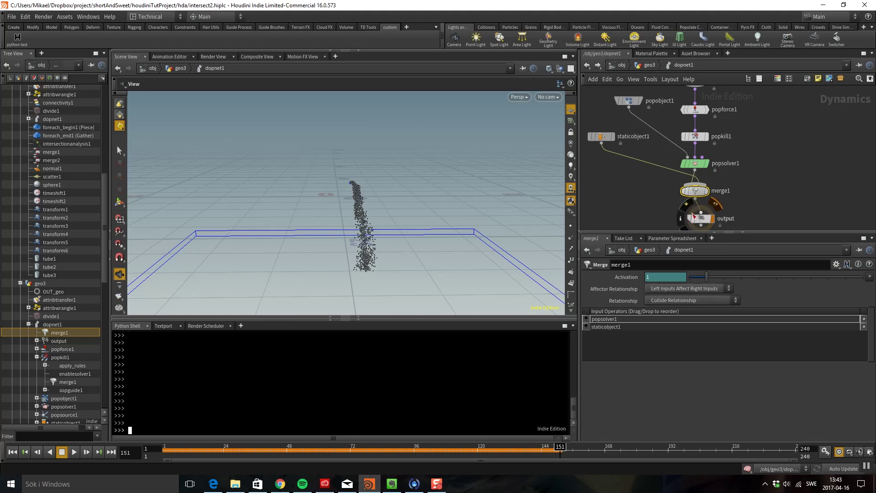
pyautogui.moveTo(587, 327); pyautogui.dragTo(587, 319)
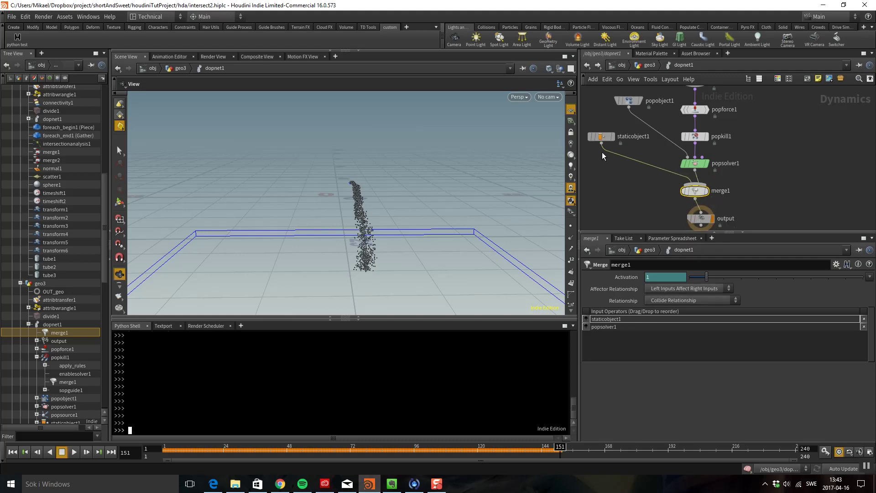
pyautogui.moveTo(601, 136); pyautogui.dragTo(597, 137)
pyautogui.moveTo(787, 181); pyautogui.dragTo(779, 162, button='middle')
# Replay the simulation from frame 1 to watch particles collide with the sphere.
pyautogui.hotkey('ctrl', 'Up')
pyautogui.moveTo(456, 234); pyautogui.dragTo(349, 211)
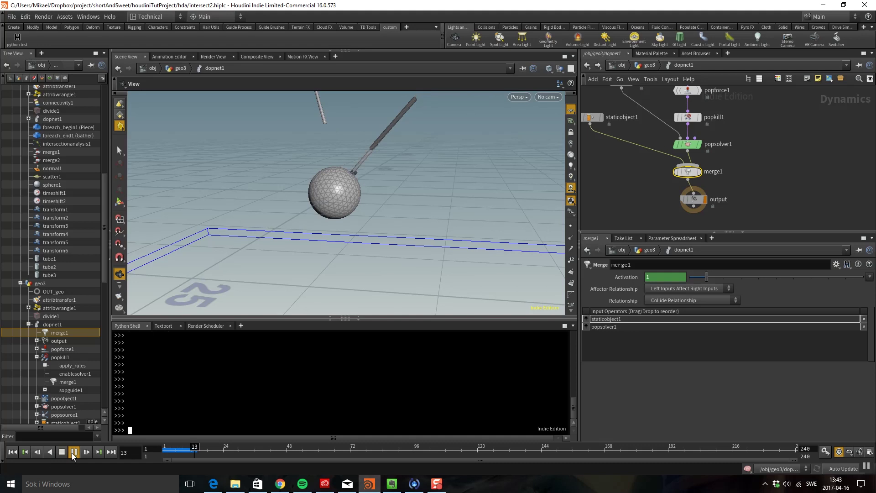
pyautogui.moveTo(216, 312); pyautogui.dragTo(438, 214)
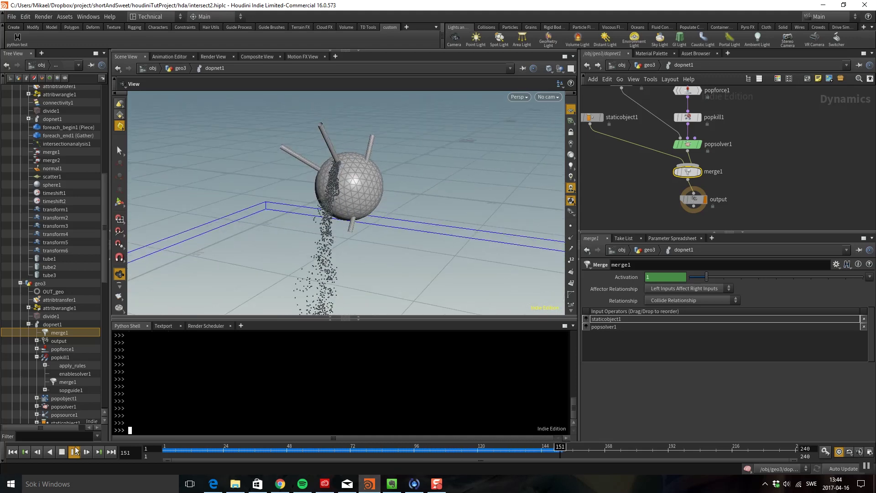
pyautogui.press('Escape')
# Back in the geo3 network, place a new merge1 node left of OUT_geo.
pyautogui.click(648, 67)
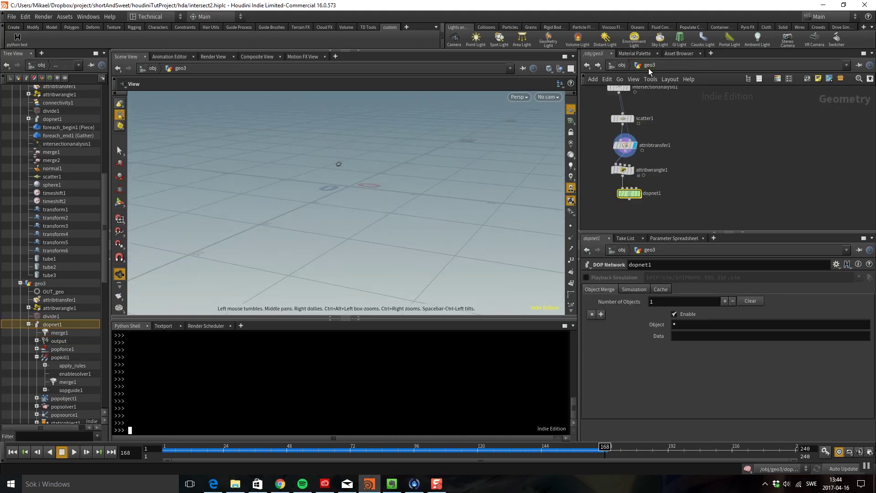
pyautogui.moveTo(691, 124); pyautogui.dragTo(723, 219, button='middle')
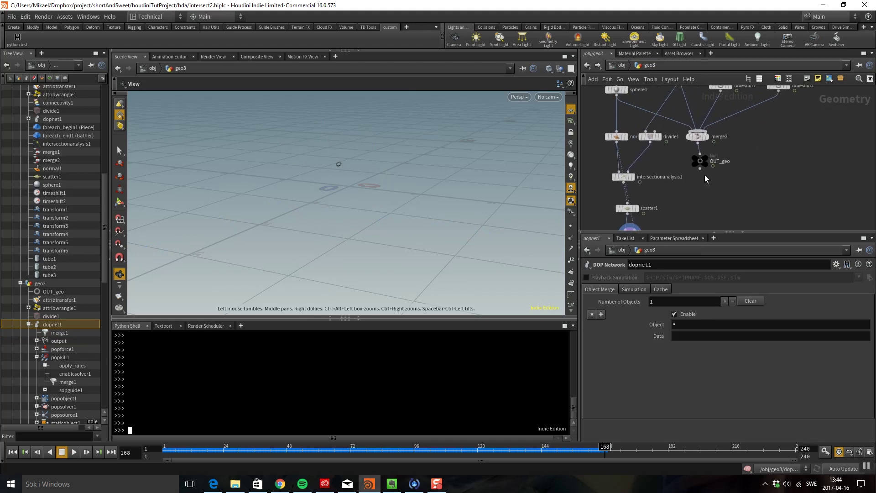
pyautogui.press('Tab')
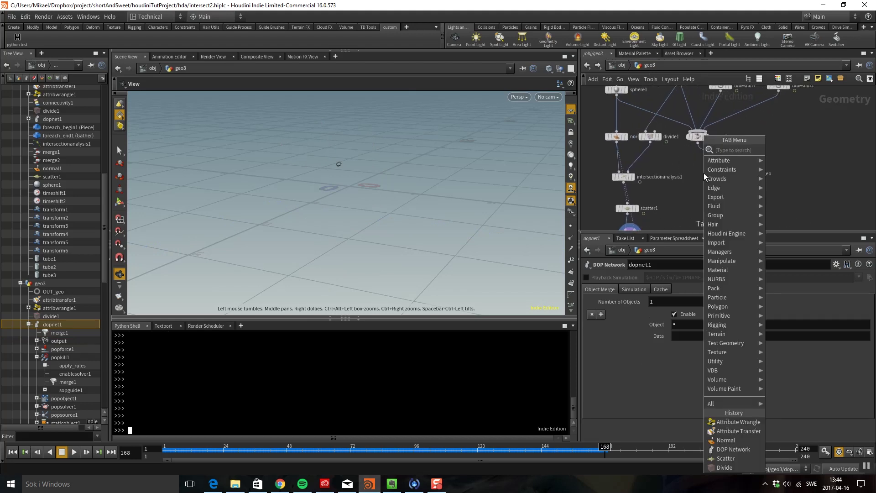
pyautogui.write('attrib')
pyautogui.press('Return')
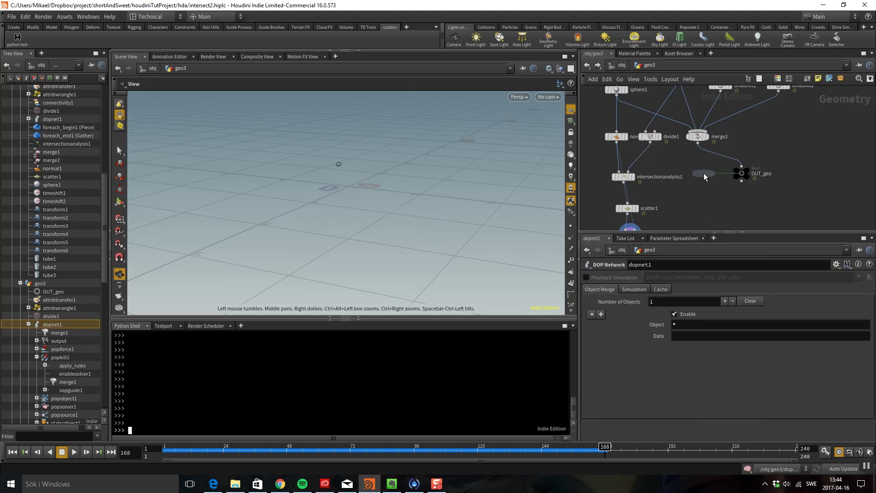
pyautogui.click(674, 166)
# Wire transform1, timeshift1 and timeshift2 into merge1.
pyautogui.scroll(2, 719, 163)
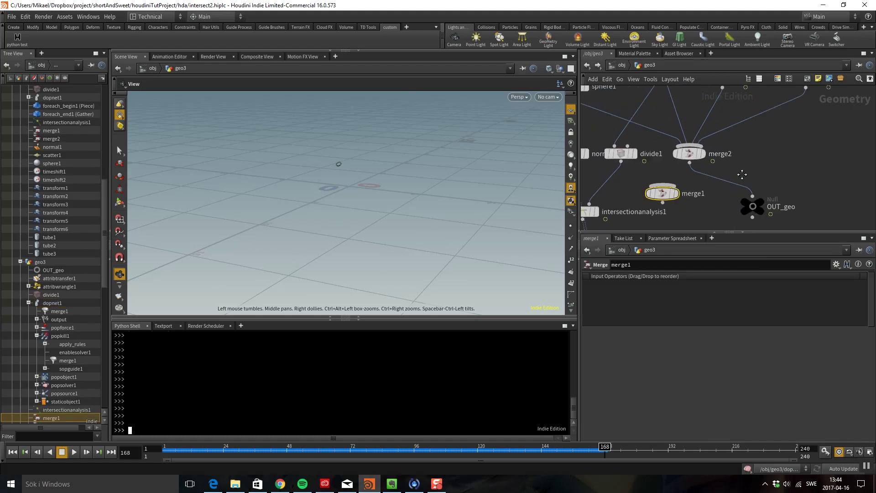
pyautogui.scroll(-3, 766, 139)
pyautogui.moveTo(817, 120); pyautogui.dragTo(686, 139)
pyautogui.click(701, 141)
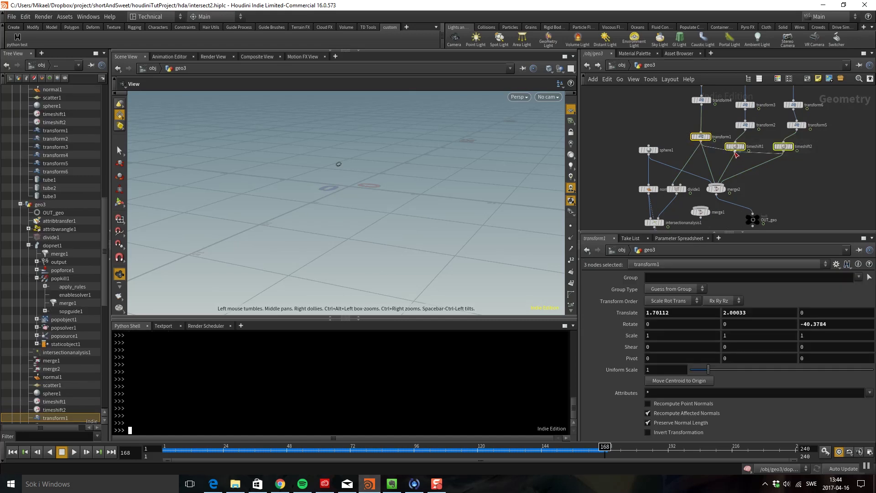
pyautogui.click(703, 208)
# Move the divide1 node chain down, cancel the stray wire, and dive into dopnet1.
pyautogui.scroll(-3, 710, 182)
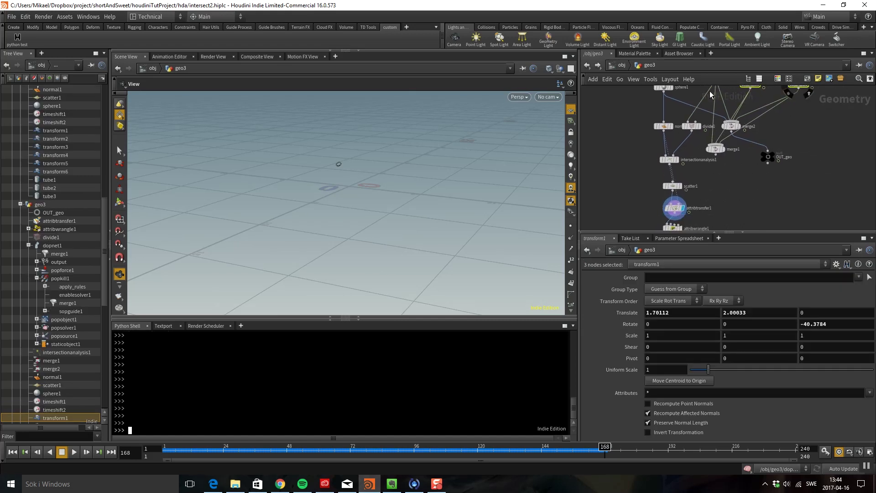
pyautogui.moveTo(657, 158); pyautogui.dragTo(702, 212)
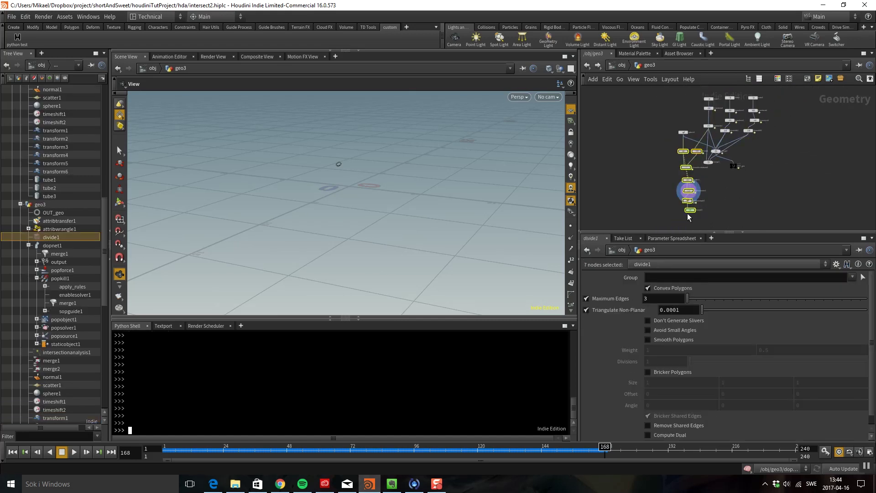
pyautogui.moveTo(704, 156); pyautogui.dragTo(705, 178)
pyautogui.scroll(5, 706, 178)
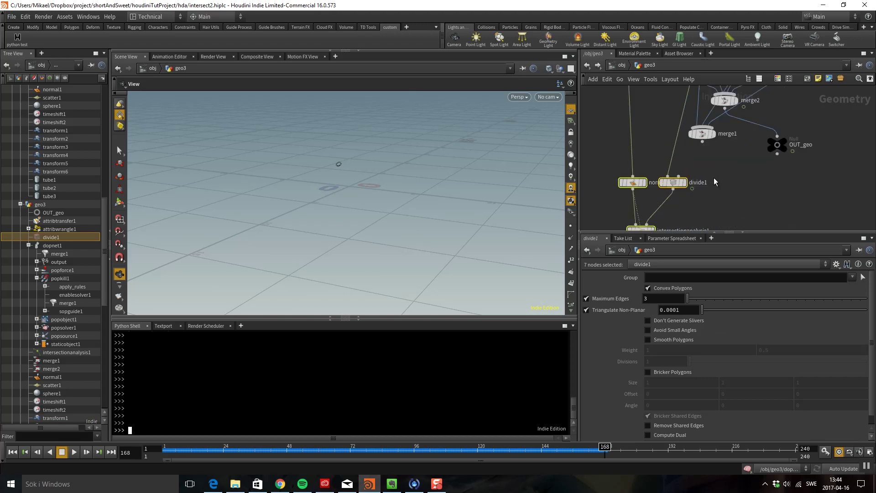
pyautogui.click(702, 142)
pyautogui.click(710, 190)
pyautogui.scroll(-2, 710, 190)
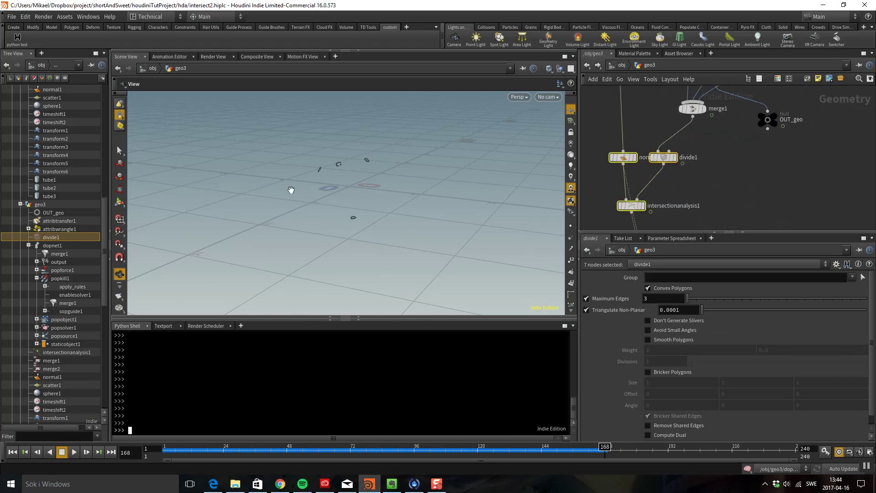
pyautogui.scroll(-4, 718, 157)
pyautogui.scroll(-2, 750, 208)
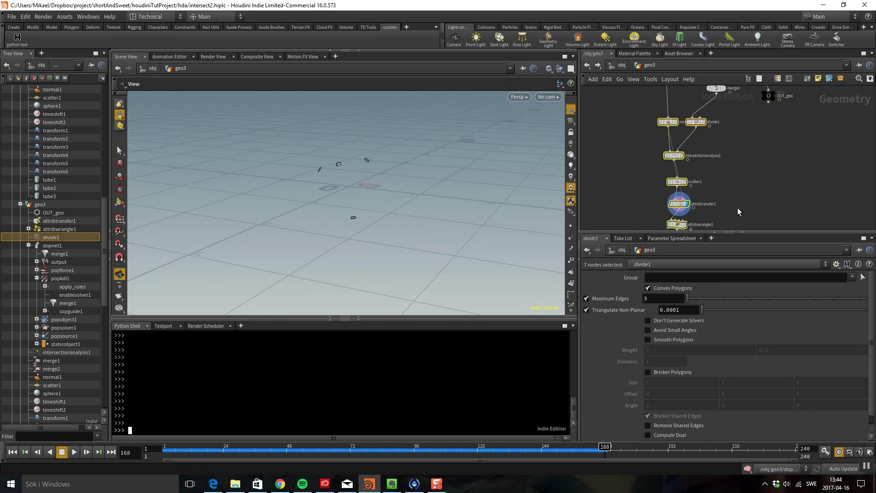
pyautogui.scroll(3, 691, 162)
pyautogui.doubleClick(678, 190)
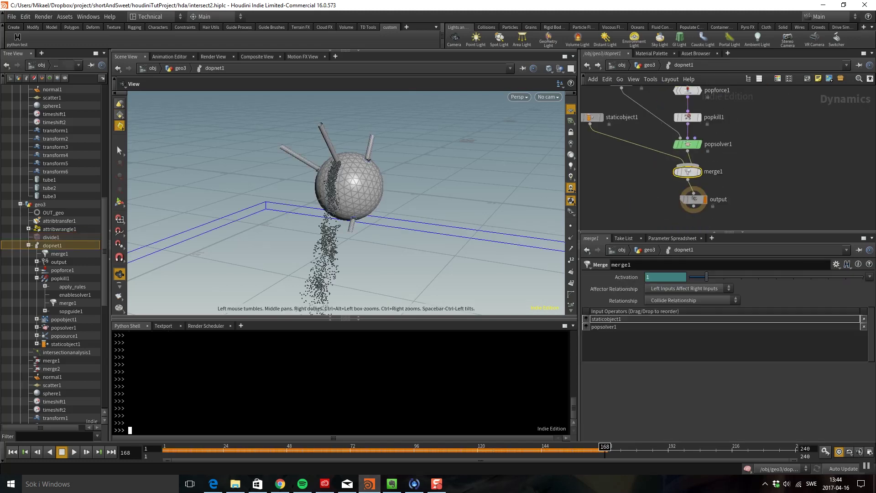
# Replay the simulation from frame 1 while orbiting the sphere, then return to geo3.
pyautogui.click(12, 452)
pyautogui.click(74, 451)
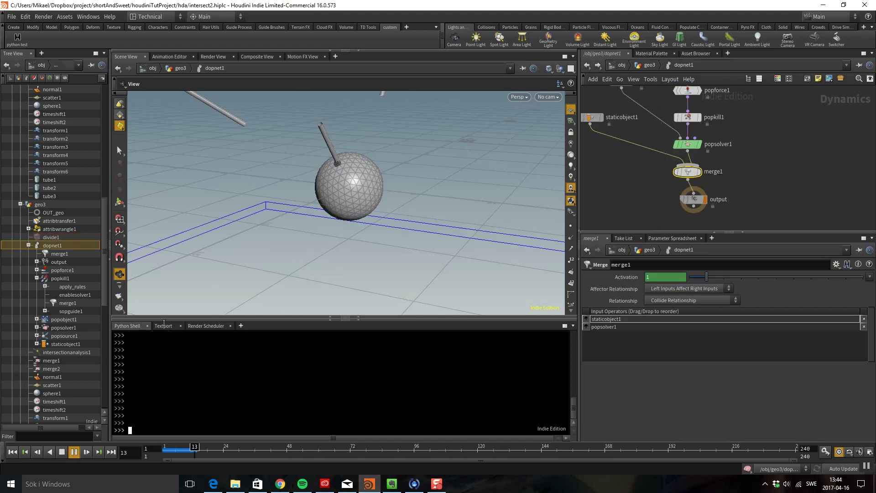
pyautogui.moveTo(258, 269); pyautogui.dragTo(387, 177)
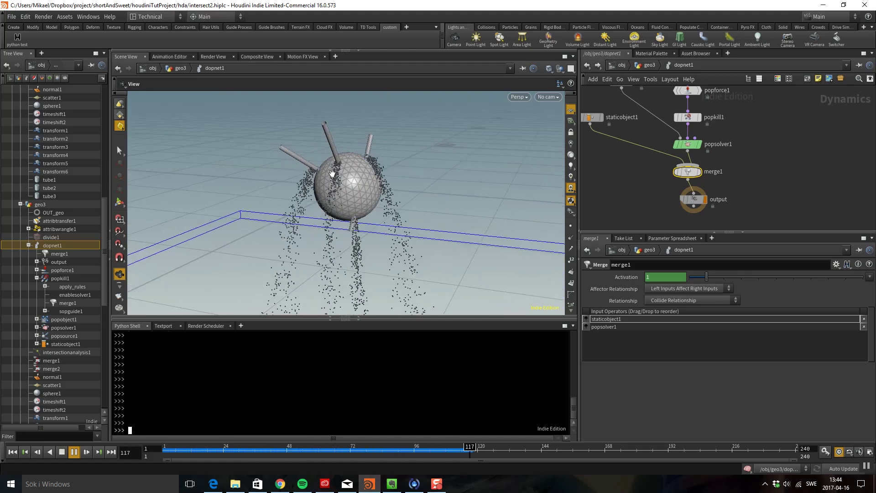
pyautogui.moveTo(363, 171); pyautogui.dragTo(304, 205)
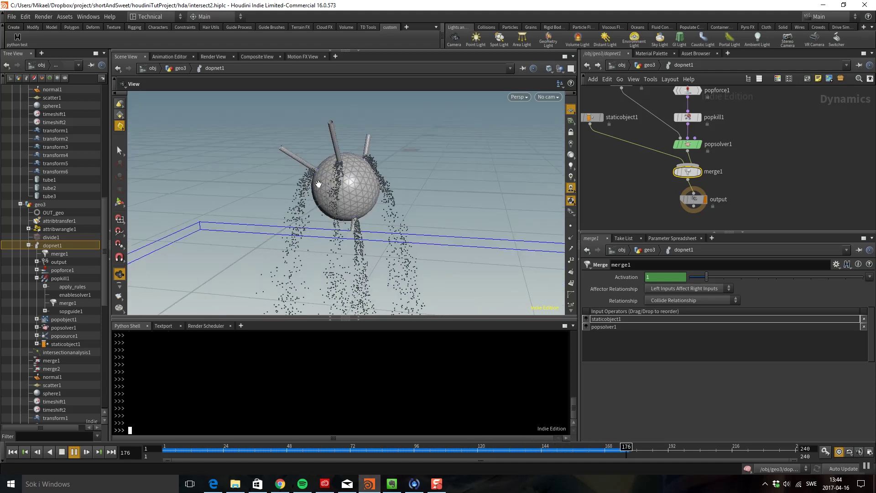
pyautogui.moveTo(324, 182); pyautogui.dragTo(297, 255)
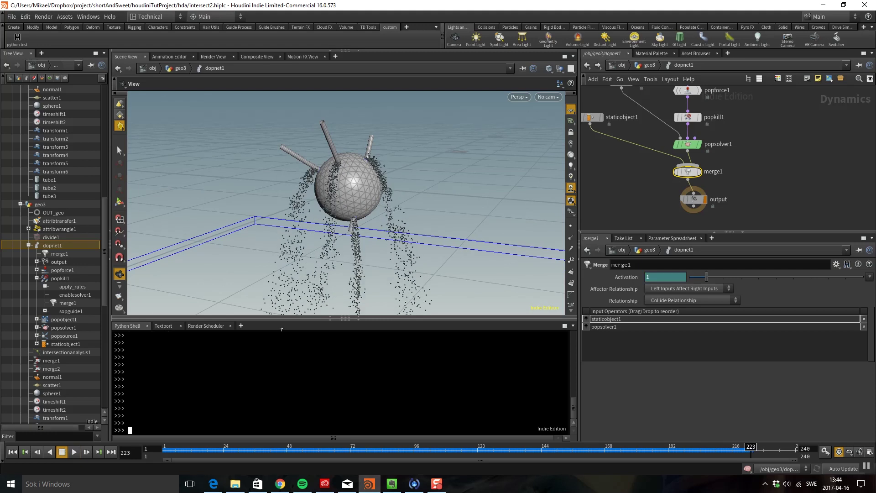
pyautogui.click(647, 68)
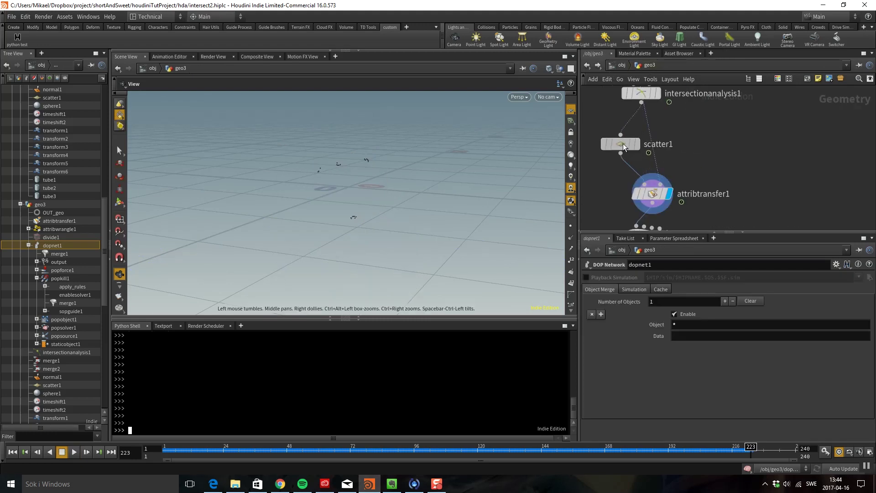
# Inspect scatter1, showing its evaluated total point count.
pyautogui.click(623, 143)
pyautogui.moveTo(342, 178); pyautogui.dragTo(362, 176)
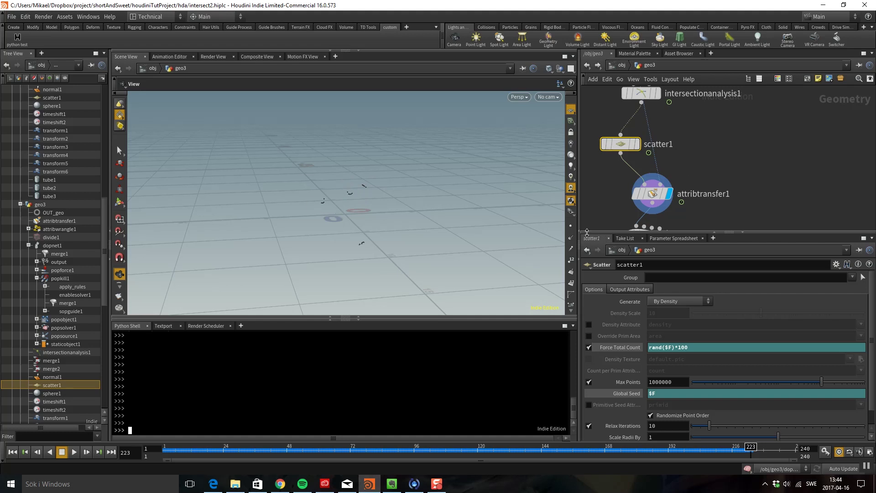
pyautogui.click(628, 349)
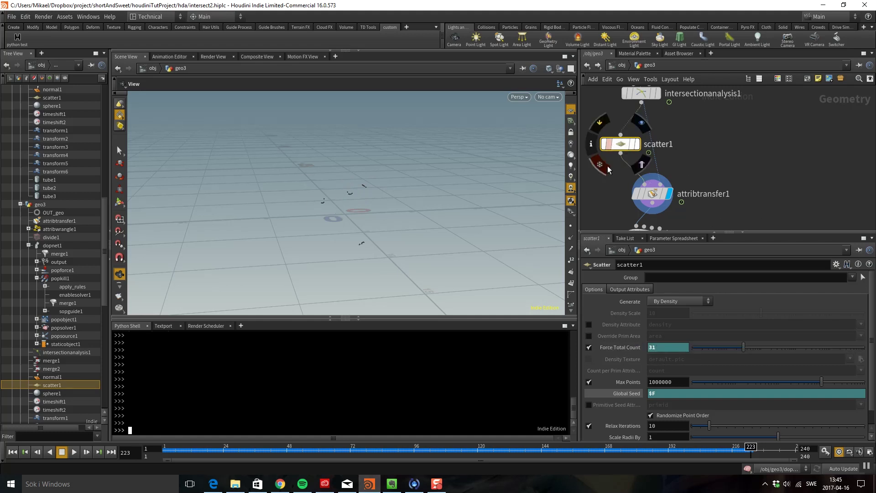
pyautogui.scroll(-4, 622, 111)
pyautogui.moveTo(710, 197); pyautogui.dragTo(661, 179)
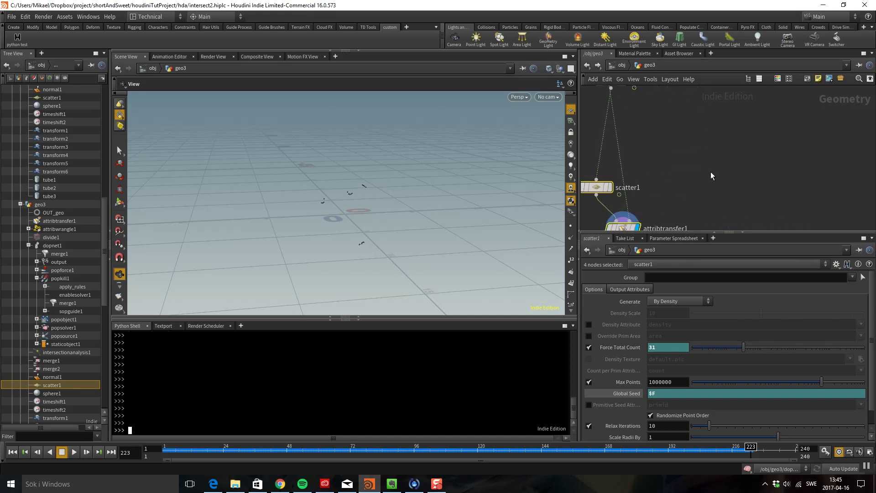
# Insert connectivity1 on the wire above scatter1 and tidy the node column.
pyautogui.press('Tab')
pyautogui.write('con')
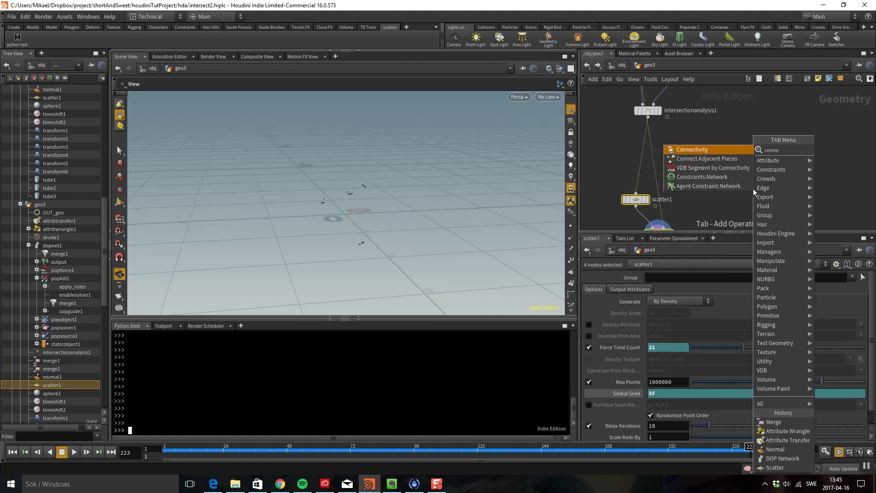
pyautogui.press('Return')
pyautogui.click(637, 164)
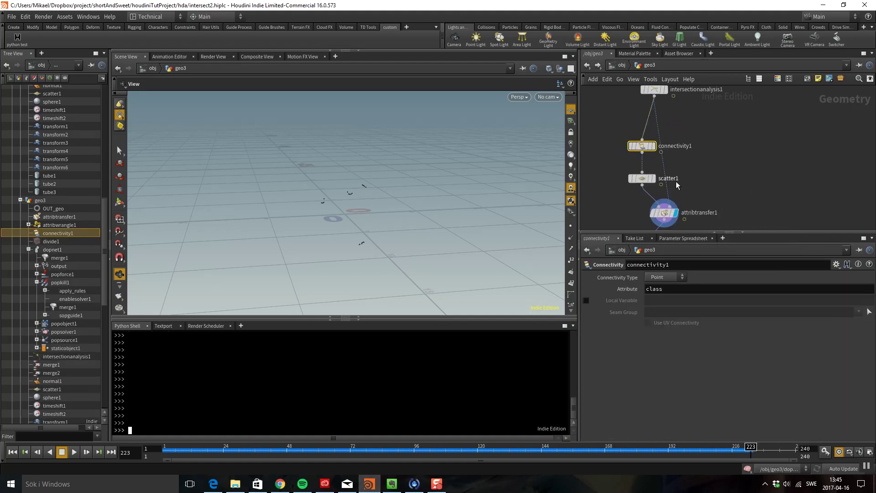
pyautogui.moveTo(667, 221); pyautogui.dragTo(600, 213)
pyautogui.moveTo(641, 146); pyautogui.dragTo(654, 128)
pyautogui.moveTo(642, 178); pyautogui.dragTo(654, 179)
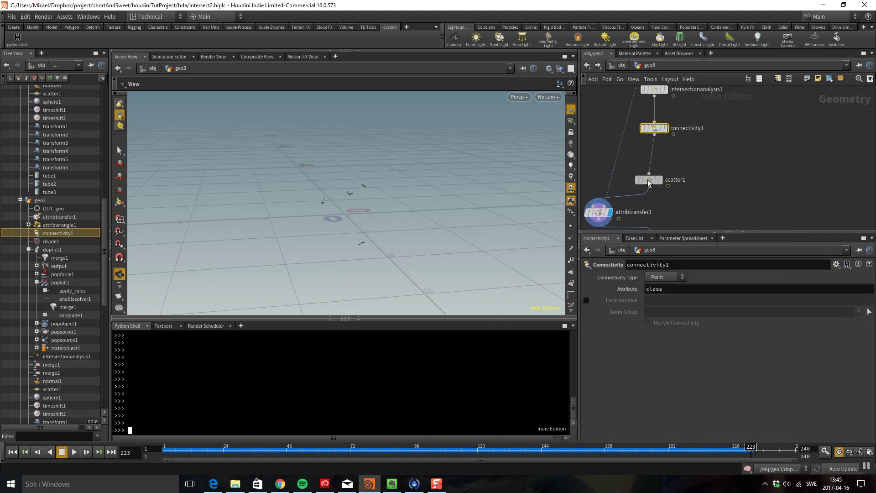
# Set Connectivity Type to Primitive and verify the hole attribute in the Geometry Spreadsheet.
pyautogui.click(658, 278)
pyautogui.click(659, 294)
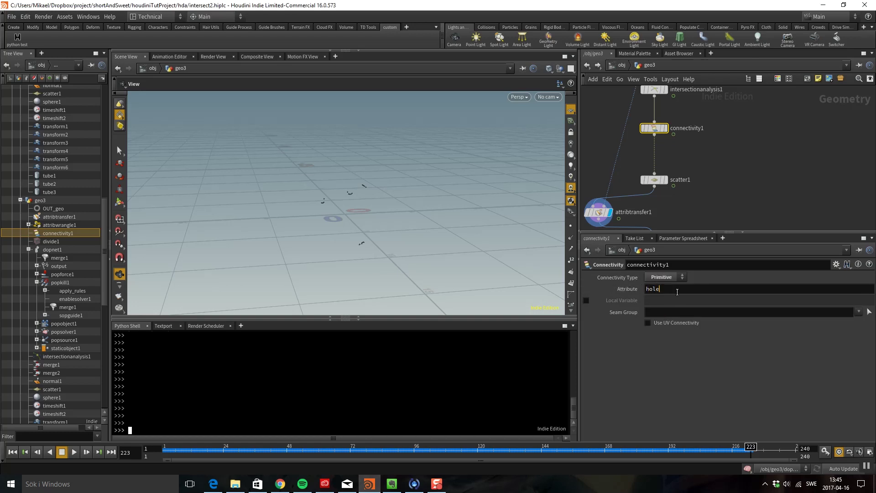
pyautogui.rightClick(654, 133)
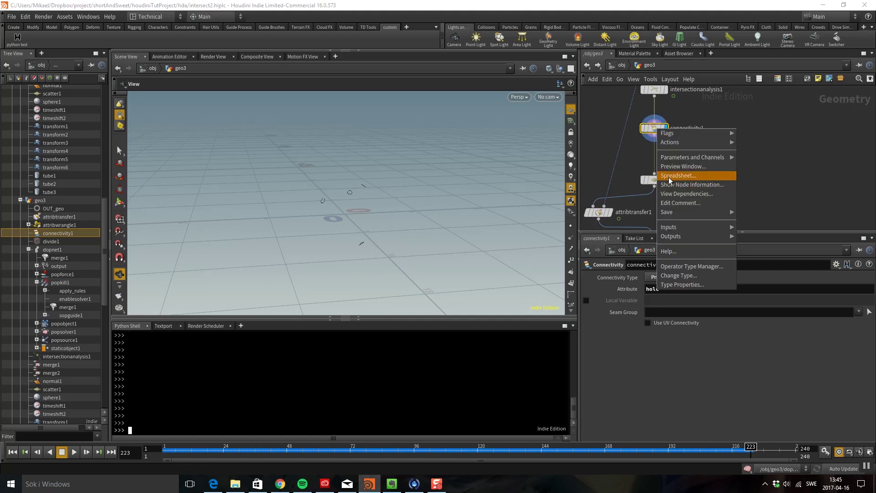
pyautogui.click(667, 177)
pyautogui.moveTo(804, 135); pyautogui.dragTo(775, 116)
pyautogui.click(794, 105)
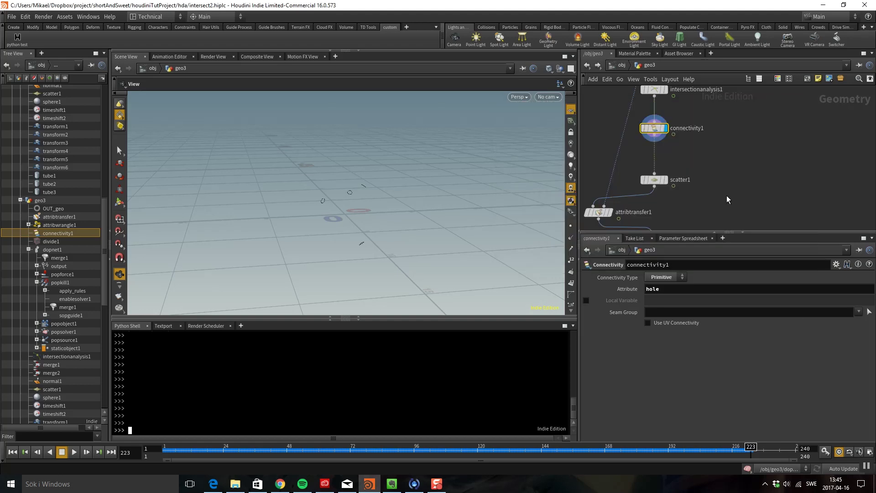
pyautogui.moveTo(698, 203); pyautogui.dragTo(705, 165, button='middle')
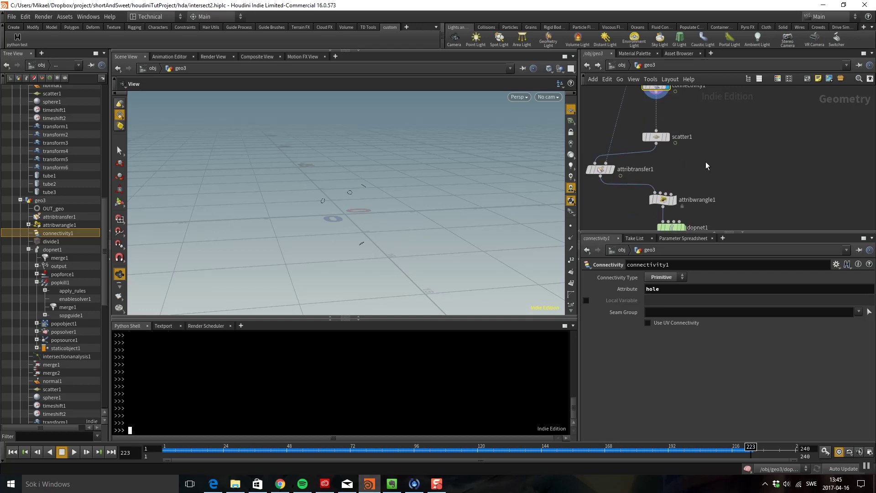
# Add a For-Each Loop block on the wire above scatter1.
pyautogui.press('Tab')
pyautogui.write('fore')
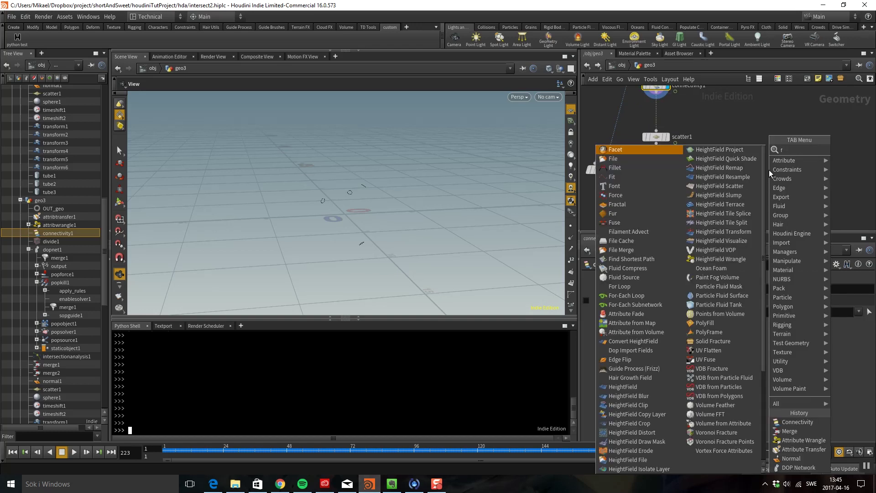
pyautogui.click(743, 150)
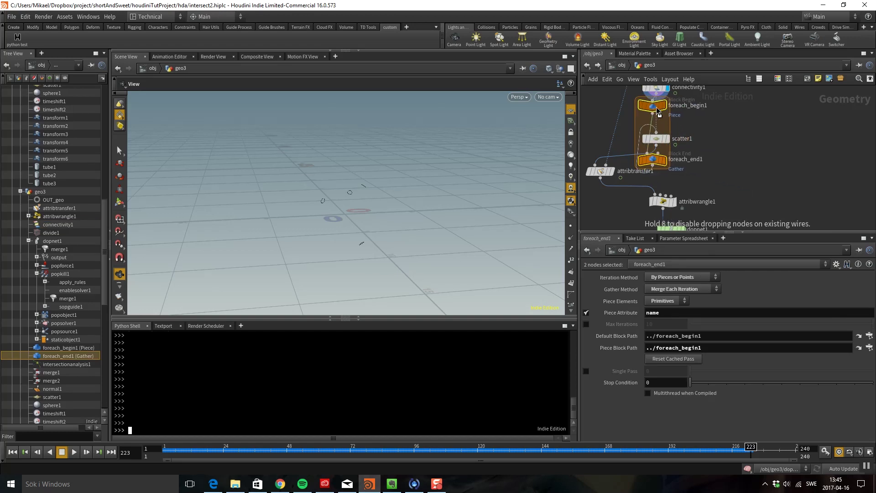
pyautogui.click(650, 117)
# Move scatter1 inside the loop between foreach_begin1 and foreach_end1.
pyautogui.moveTo(655, 202); pyautogui.dragTo(647, 148)
pyautogui.moveTo(688, 152); pyautogui.dragTo(683, 135, button='middle')
pyautogui.moveTo(652, 146); pyautogui.dragTo(652, 156)
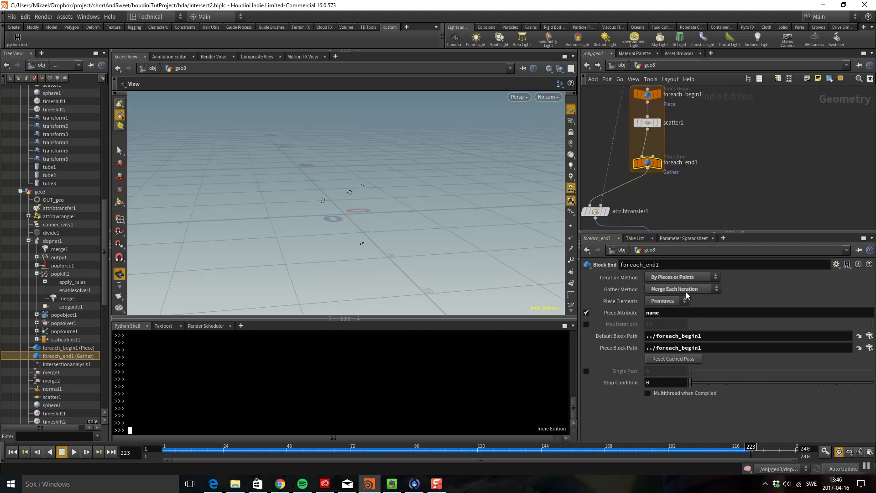
pyautogui.moveTo(675, 137); pyautogui.dragTo(678, 158, button='middle')
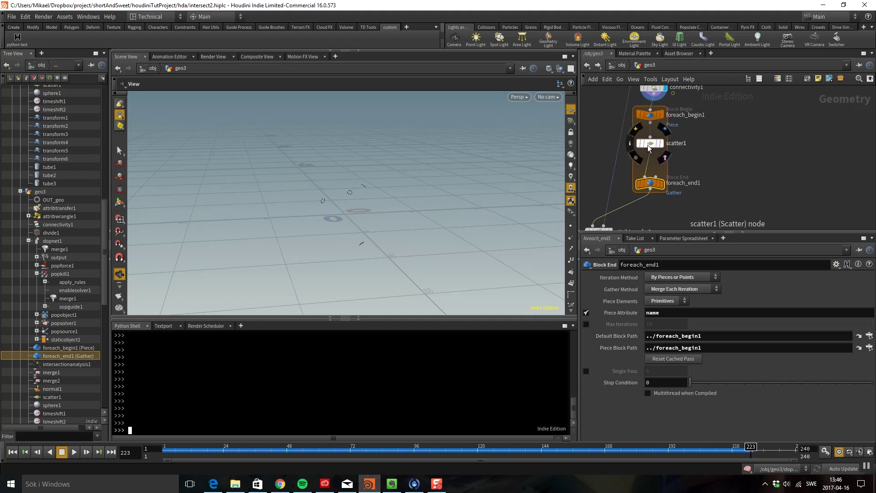
pyautogui.scroll(-1, 708, 176)
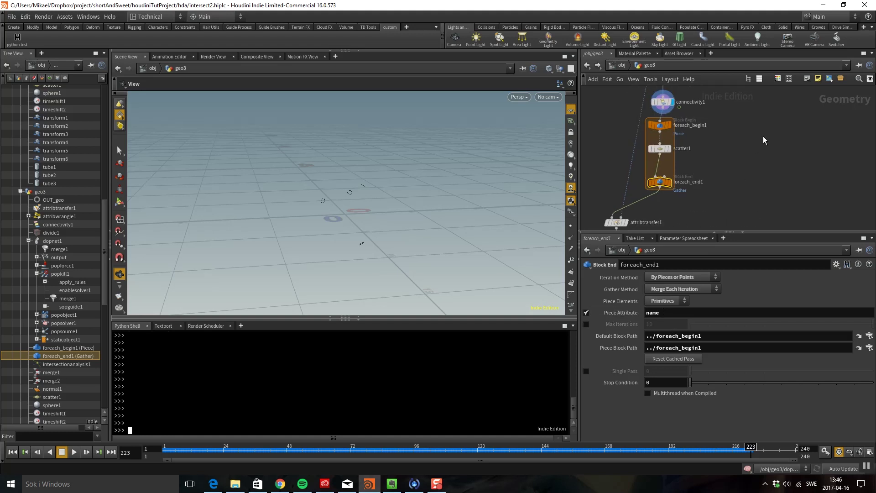
pyautogui.moveTo(763, 140); pyautogui.dragTo(758, 141, button='middle')
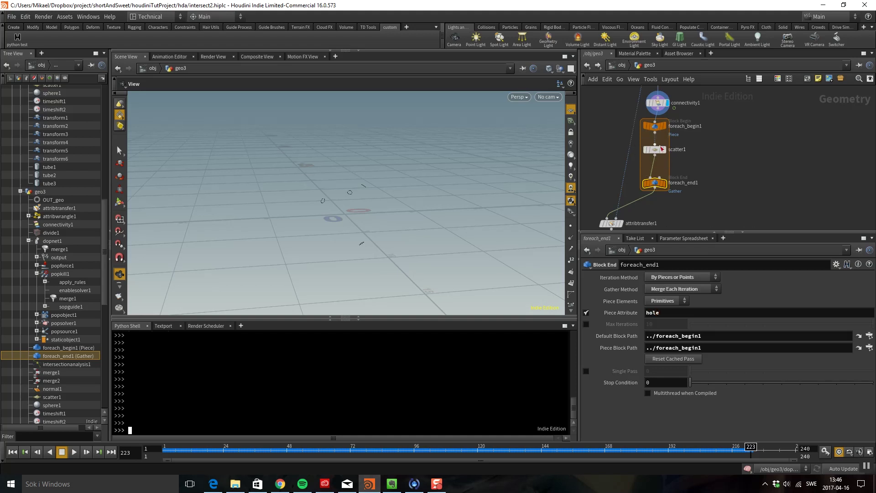
pyautogui.scroll(-5, 700, 177)
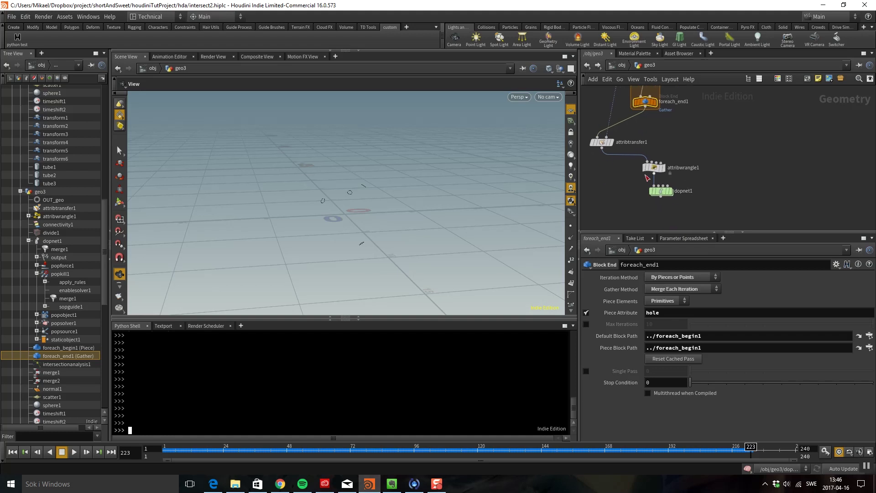
# Enter dopnet1 and replay from frame 1, orbiting to inspect each hole's particle stream.
pyautogui.doubleClick(660, 191)
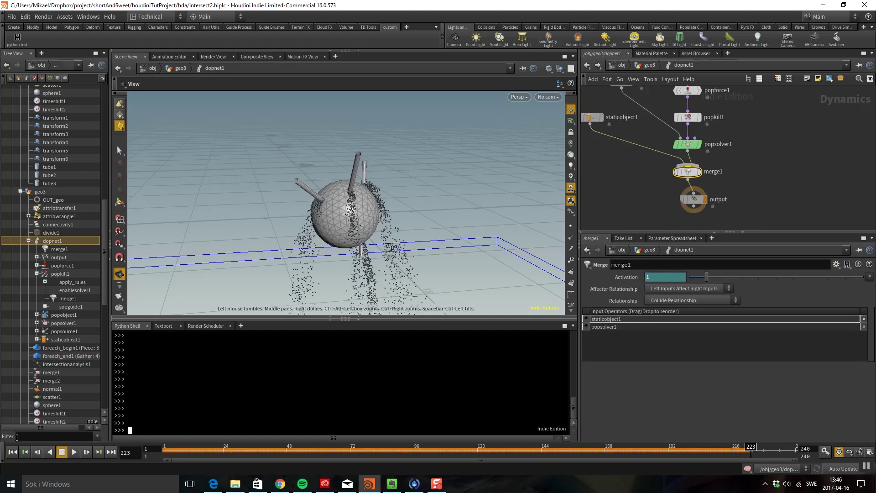
pyautogui.click(13, 451)
pyautogui.click(74, 452)
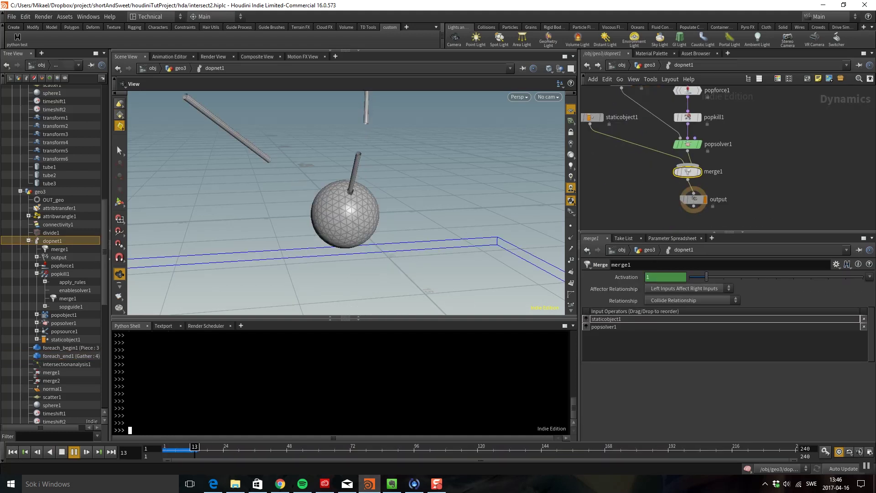
pyautogui.moveTo(339, 207); pyautogui.dragTo(423, 215)
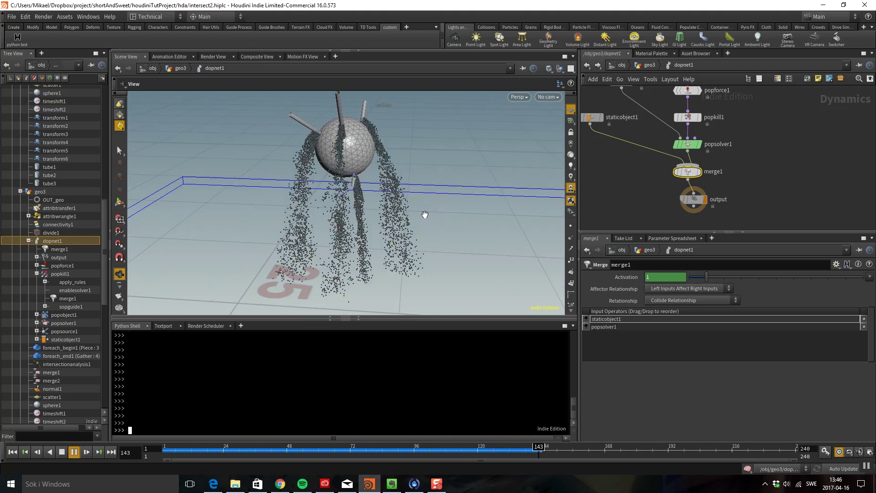